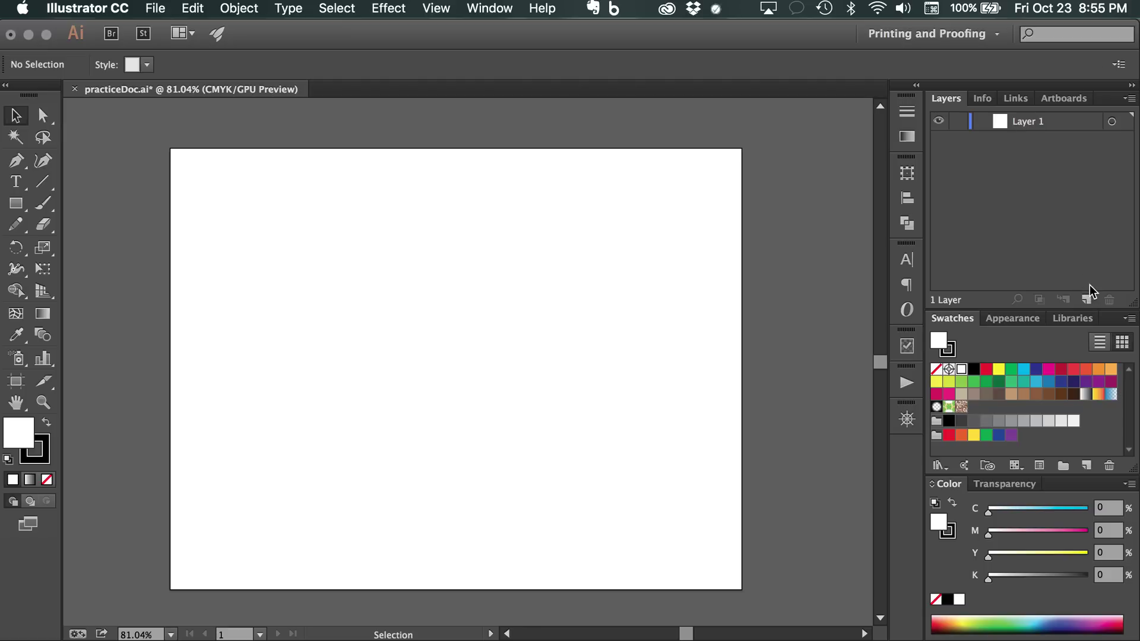
- Change Layer 1's colour label from light blue to Black, keeping the name Layer 1
double_click(1024, 126)
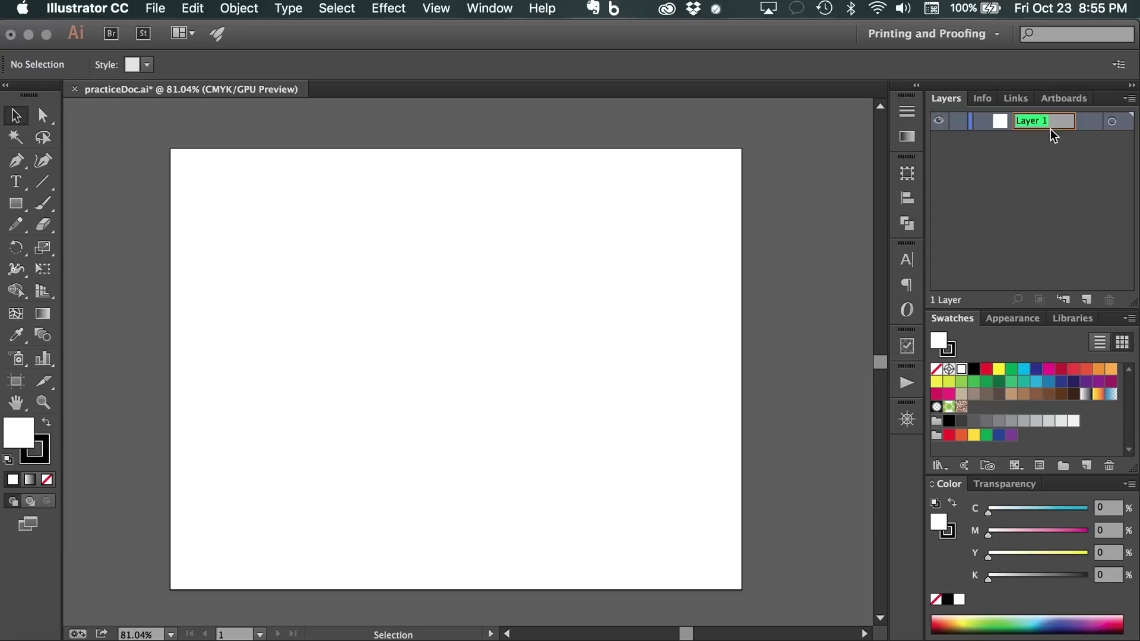
click(1038, 138)
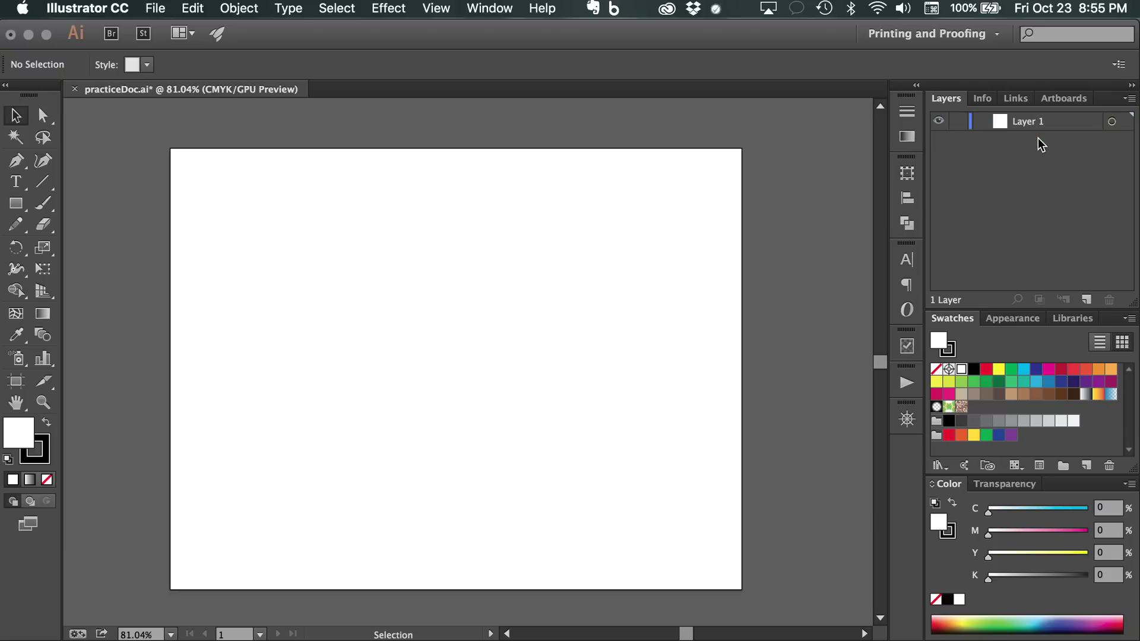
double_click(998, 123)
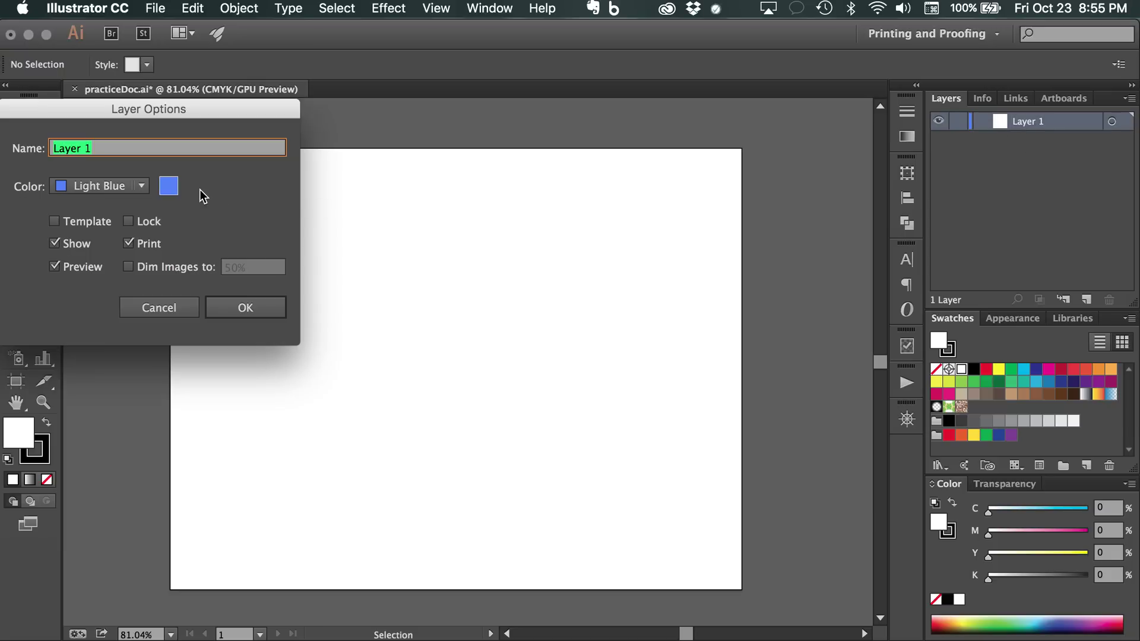
click(145, 188)
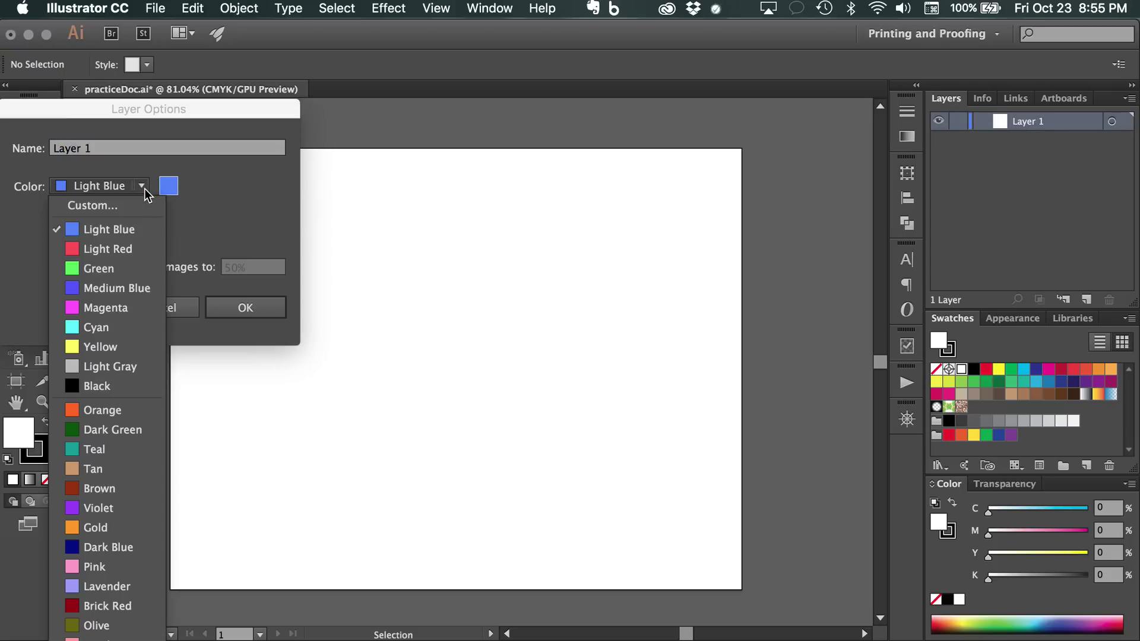
click(112, 388)
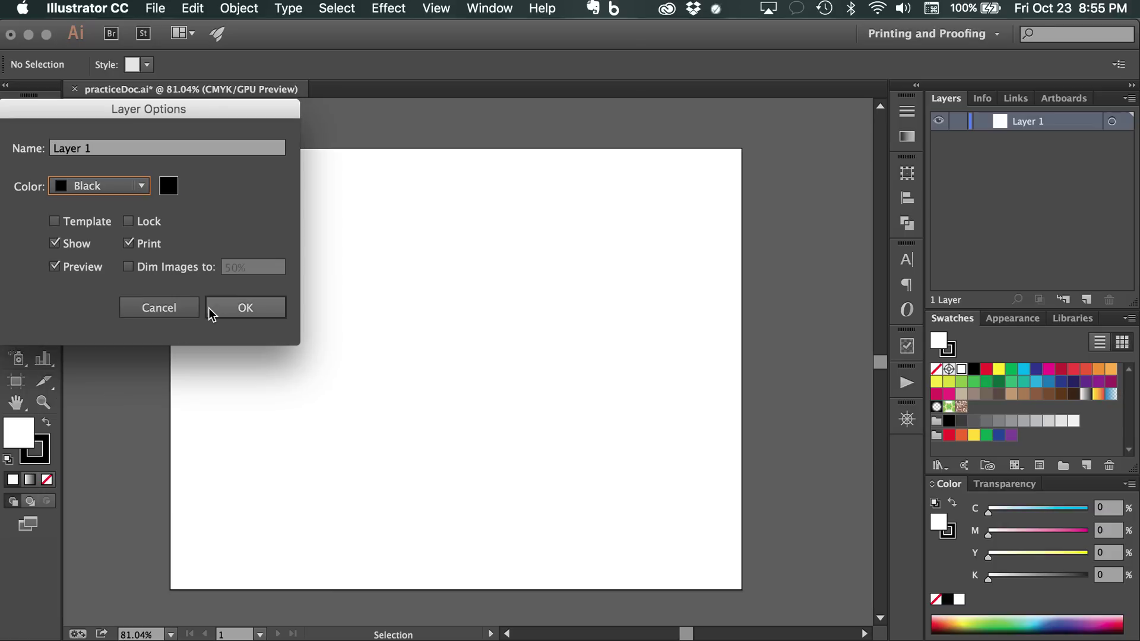
click(237, 308)
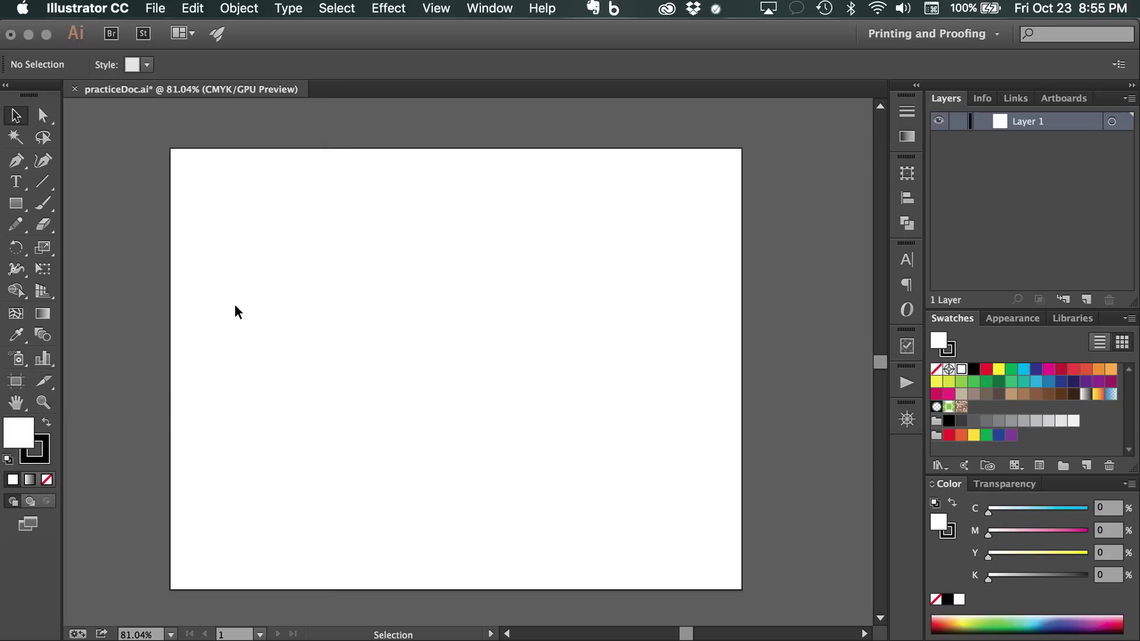
- Lock and unlock Layer 1, then hide it and make it visible again
click(959, 123)
click(959, 123)
click(940, 123)
click(941, 123)
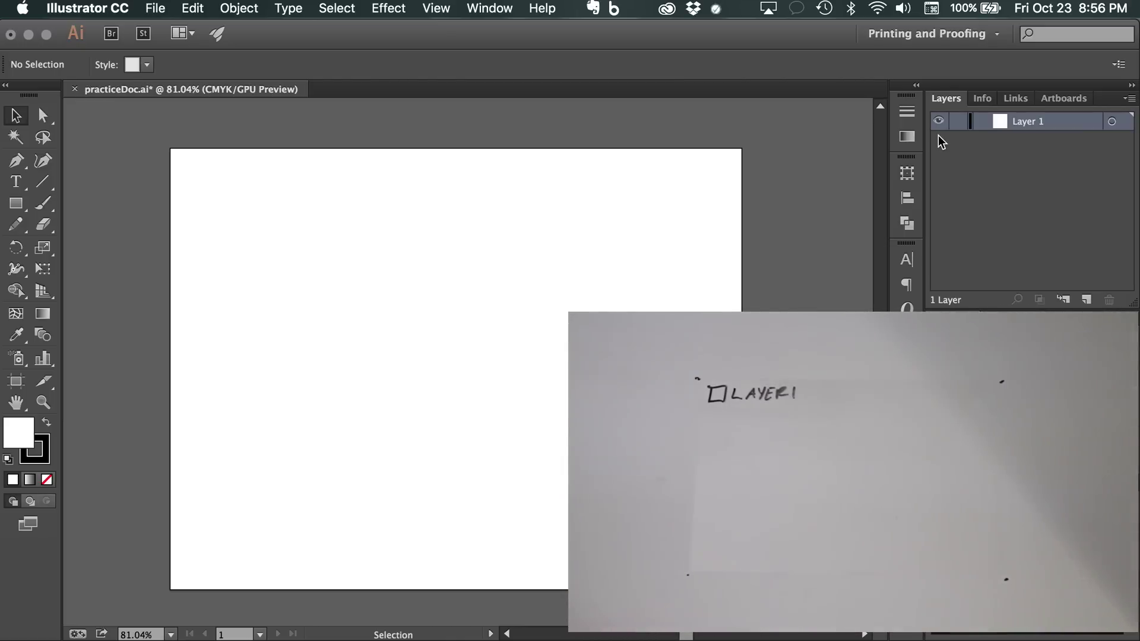
- Create Layer 2, with a red colour label, above Layer 1
click(1087, 299)
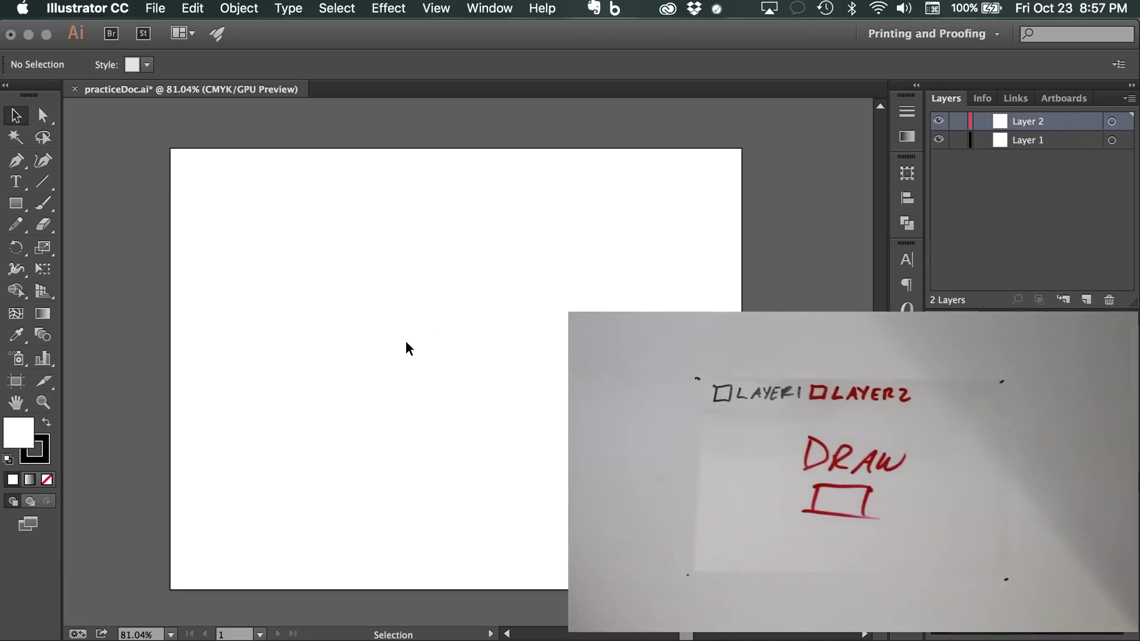
- Draw a 3.736 × 3.0162 in red rectangle and move it 0.75 in right, 0.6 in down
click(16, 203)
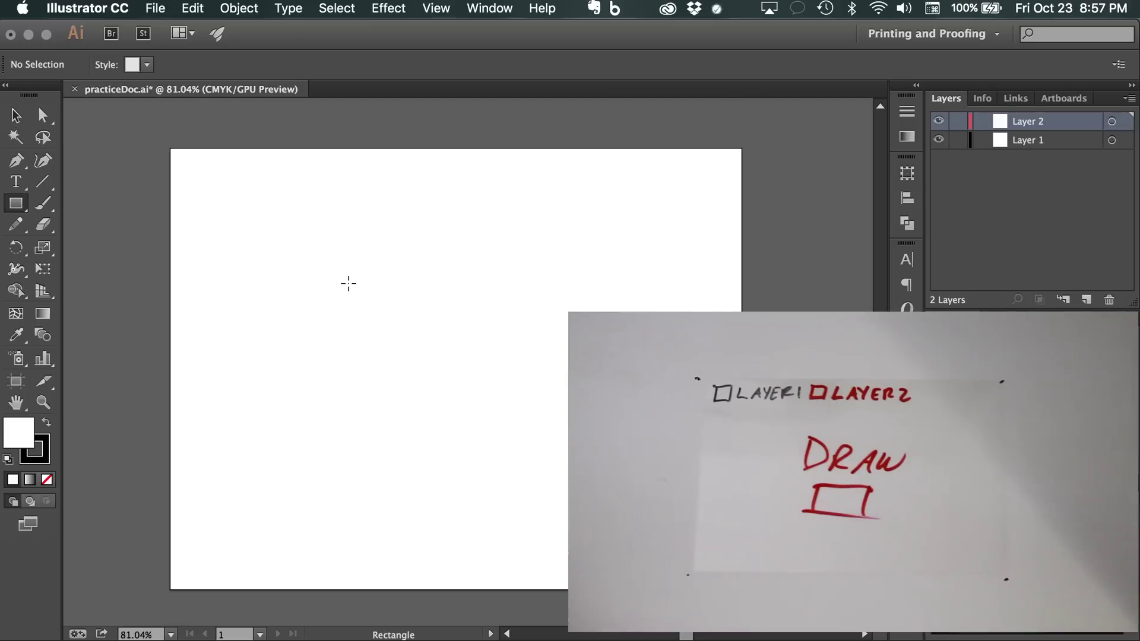
mouse_move(349, 284)
mouse_down()
mouse_move(490, 385)
mouse_move(543, 440)
mouse_up()
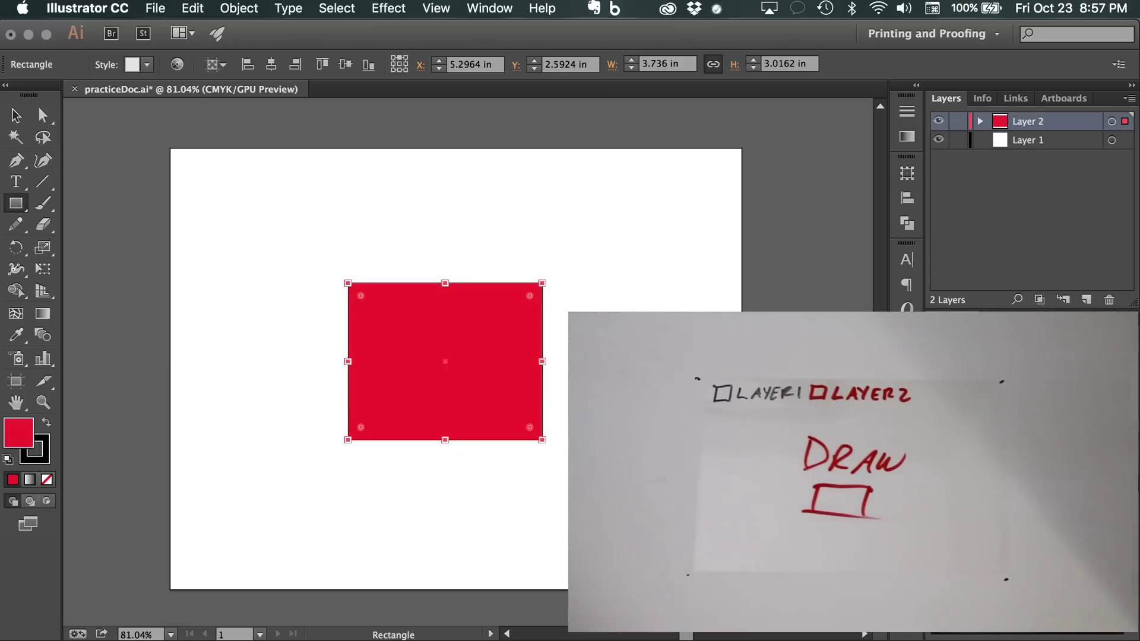
key(v)
click(562, 465)
drag(443, 371, 482, 396)
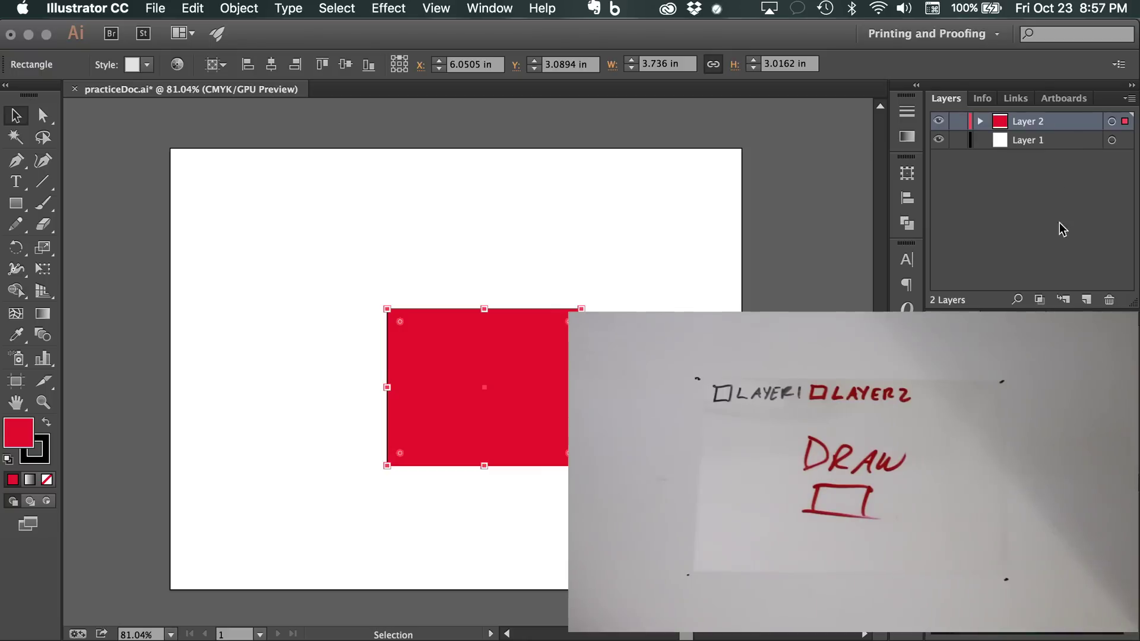
- With Layer 2 hidden, draw a 3.0848 in black circle on Layer 1, then show Layer 2
click(939, 122)
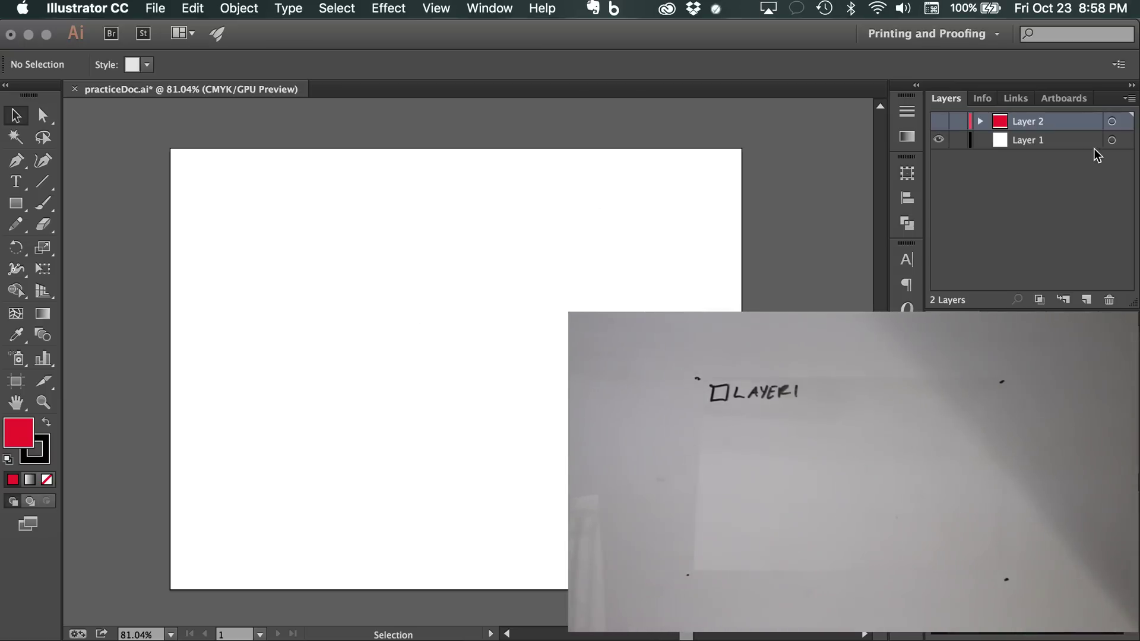
click(1048, 140)
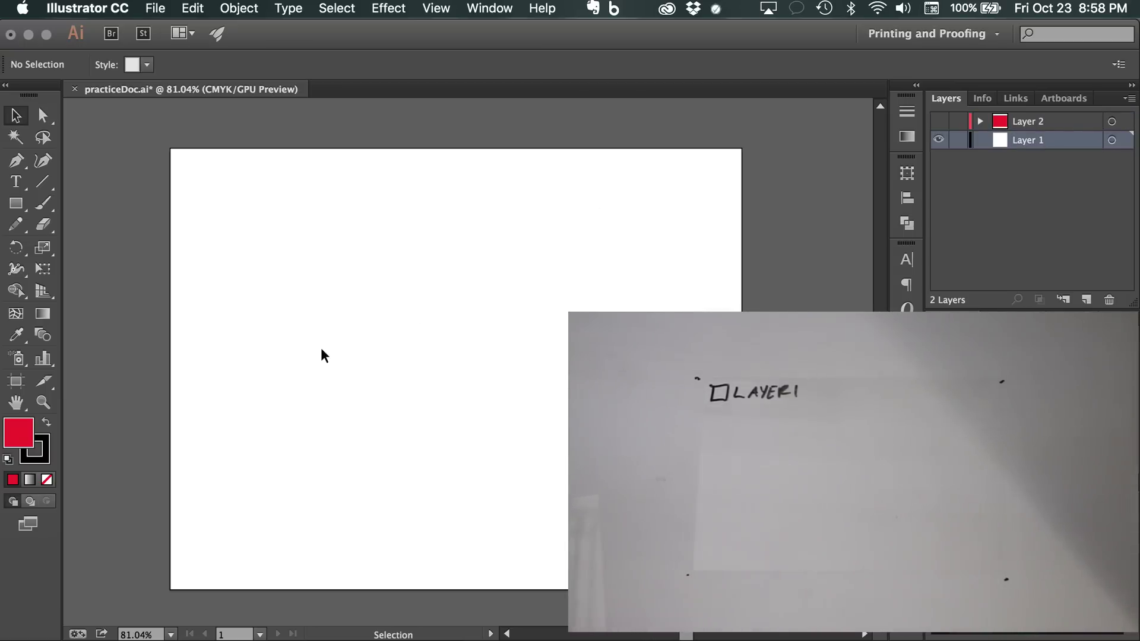
click(16, 203)
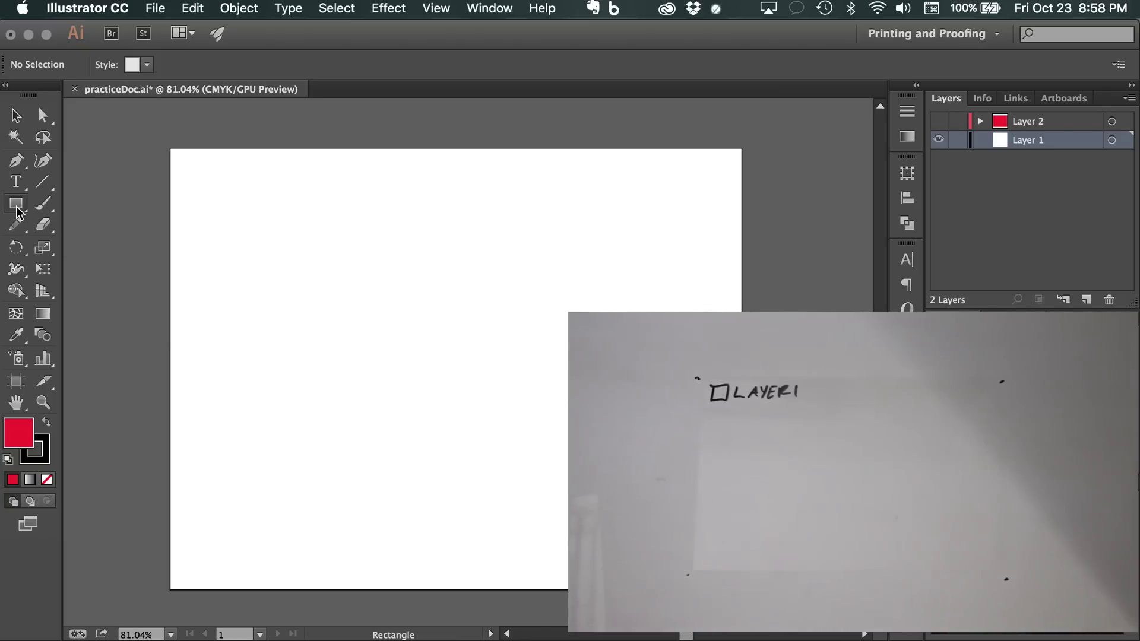
click(16, 208)
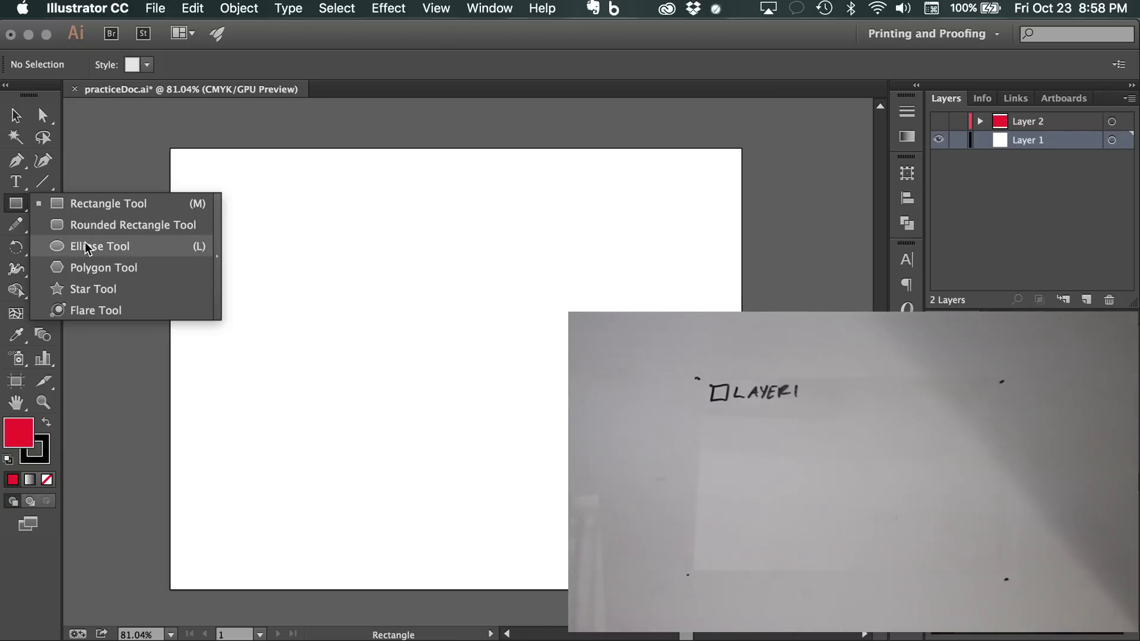
click(84, 245)
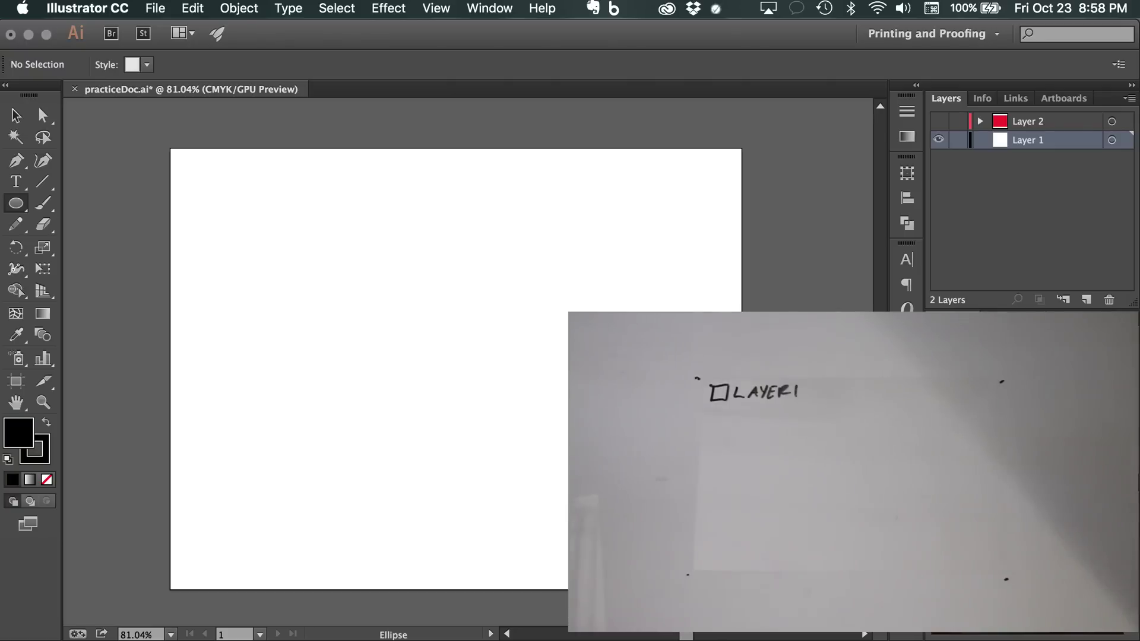
drag(246, 258, 407, 405)
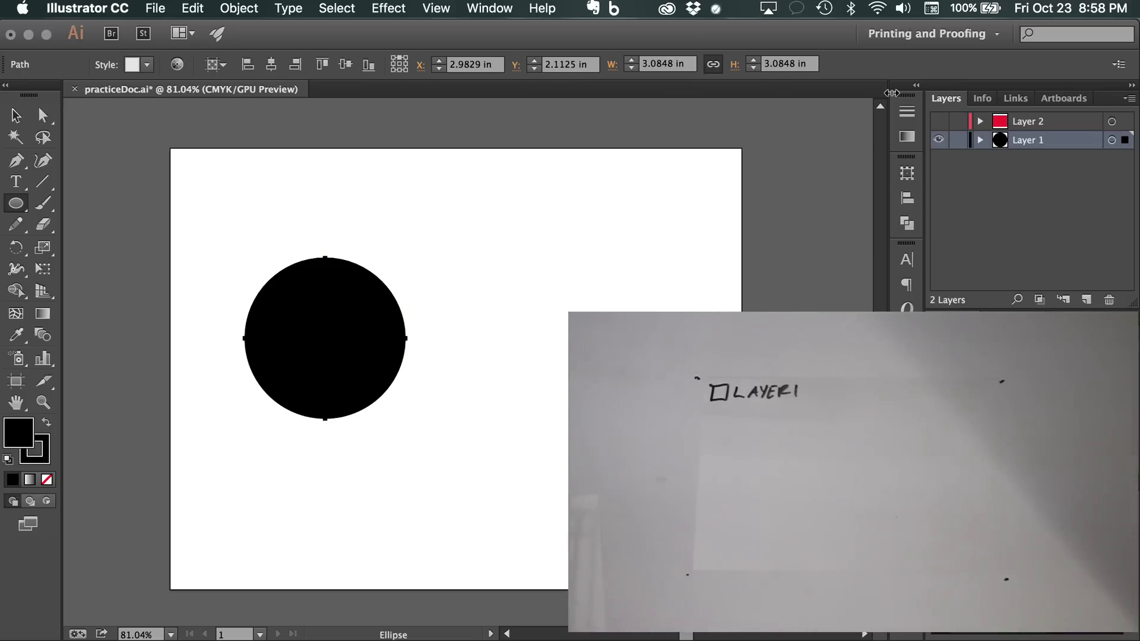
key(v)
key(ctrl+Up)
key(Escape)
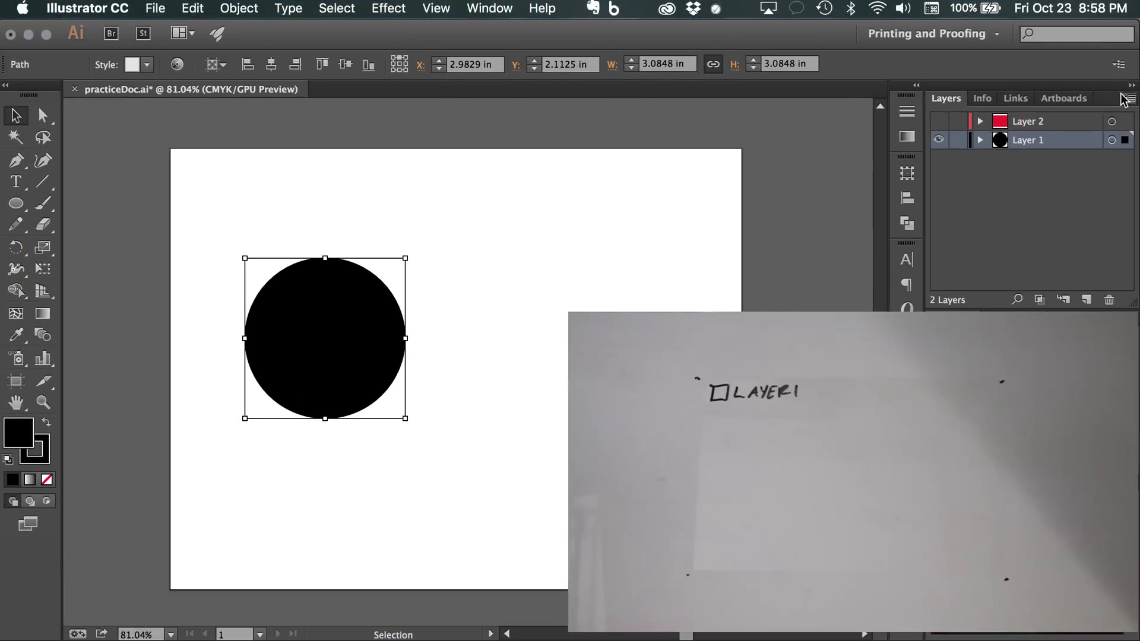
click(940, 122)
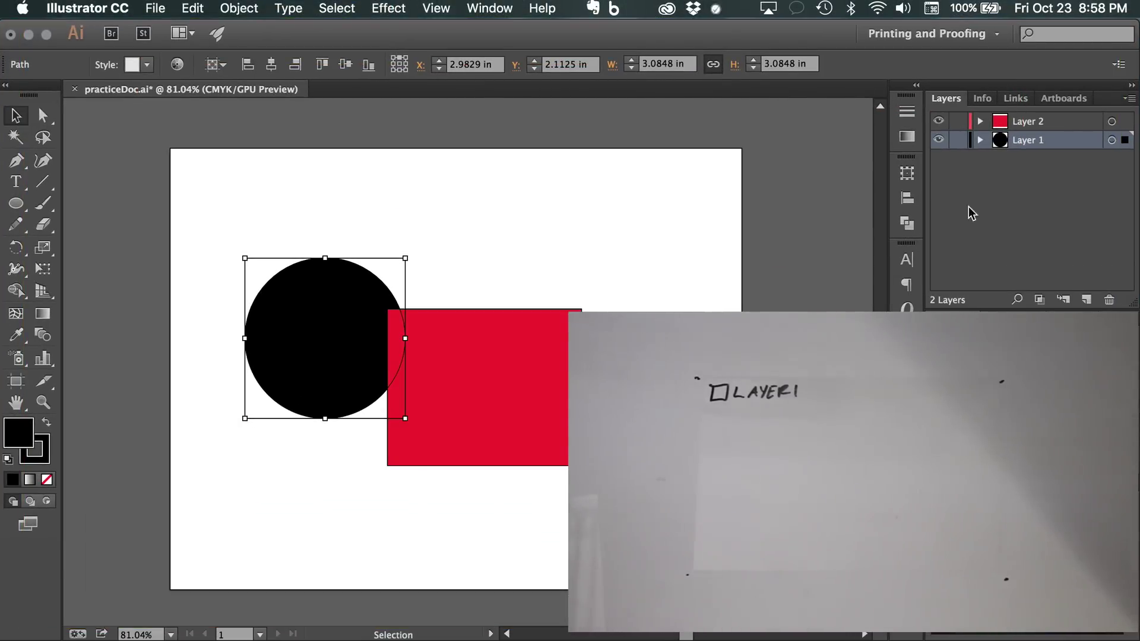
- Drag the black circle right to X 3.8669 in, Y 2.8973 in, under the rectangle
click(691, 260)
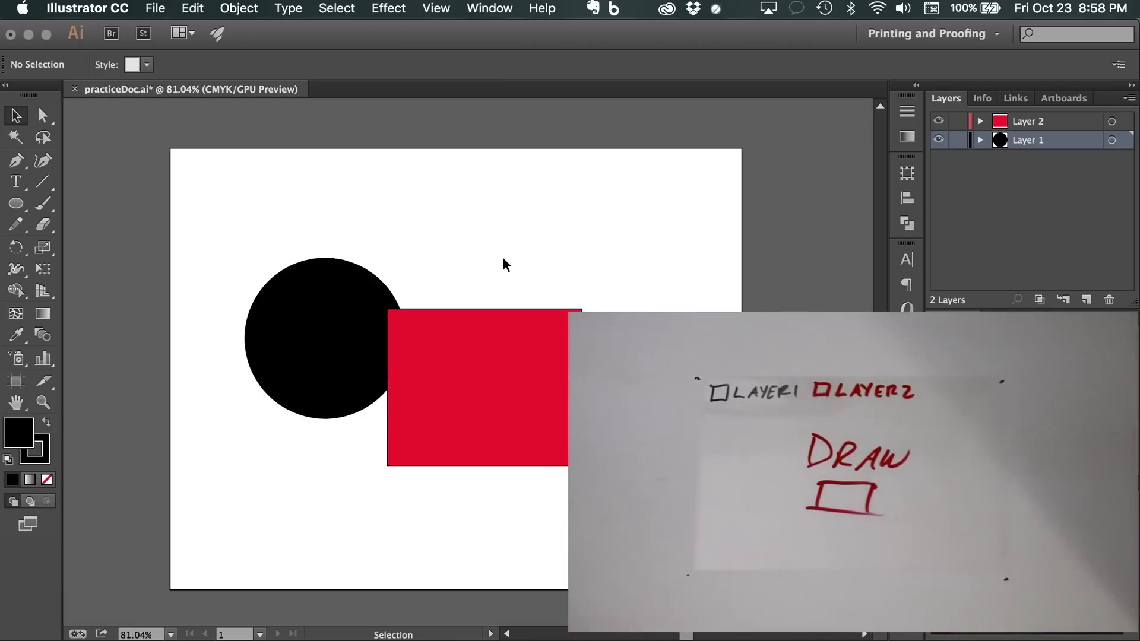
scroll(502, 258, down, 3)
scroll(505, 267, up, 5)
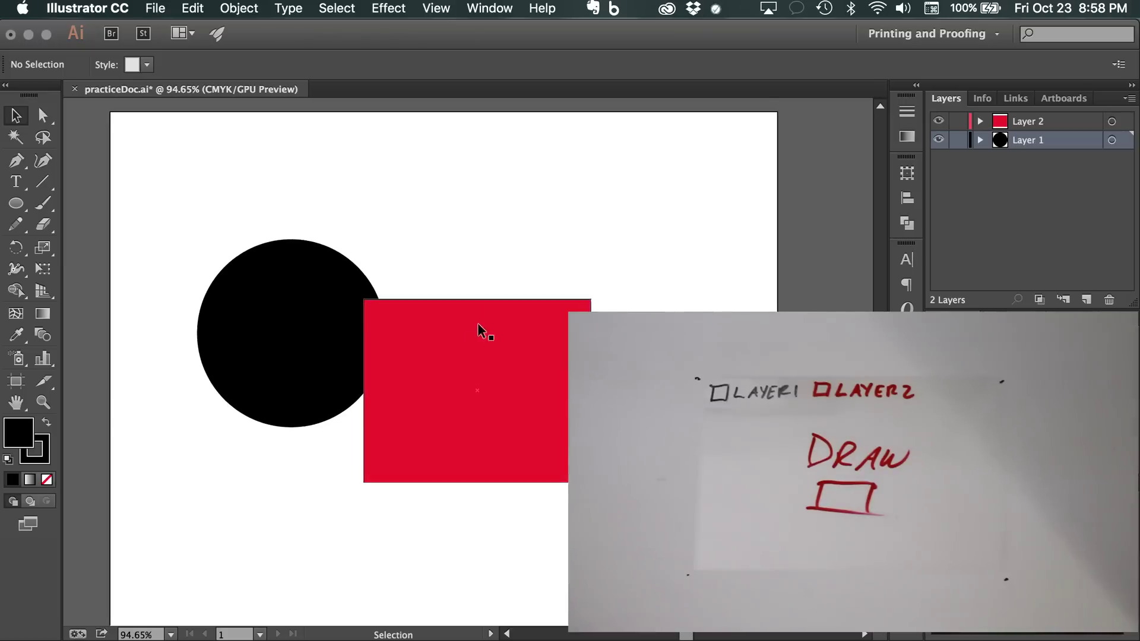
scroll(478, 325, down, 1)
scroll(427, 346, down, 1)
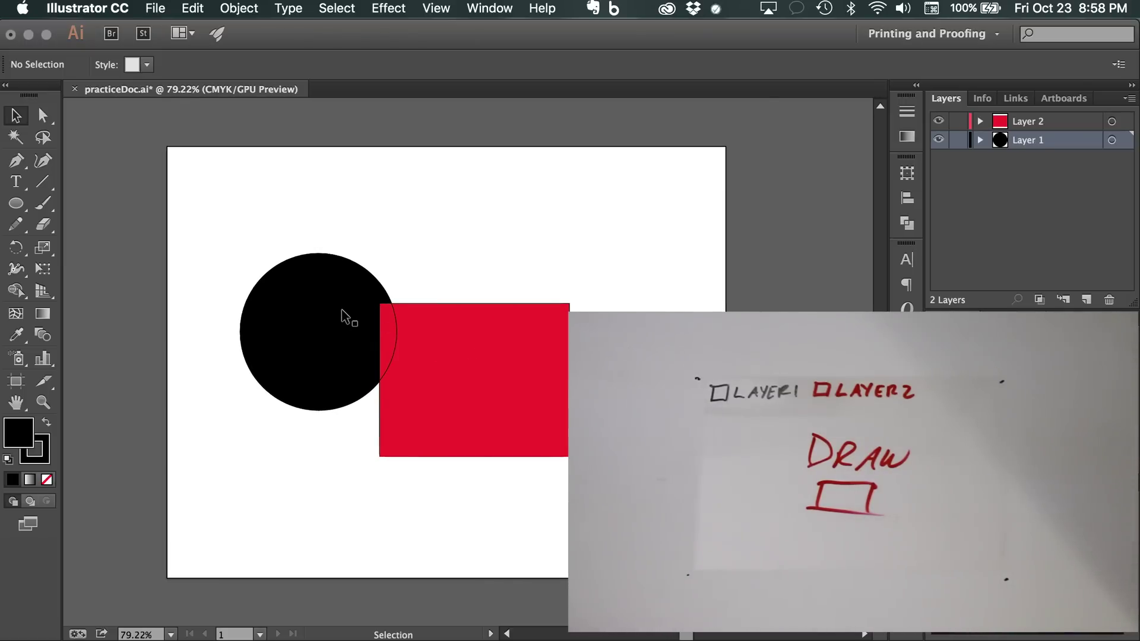
drag(342, 311, 326, 352)
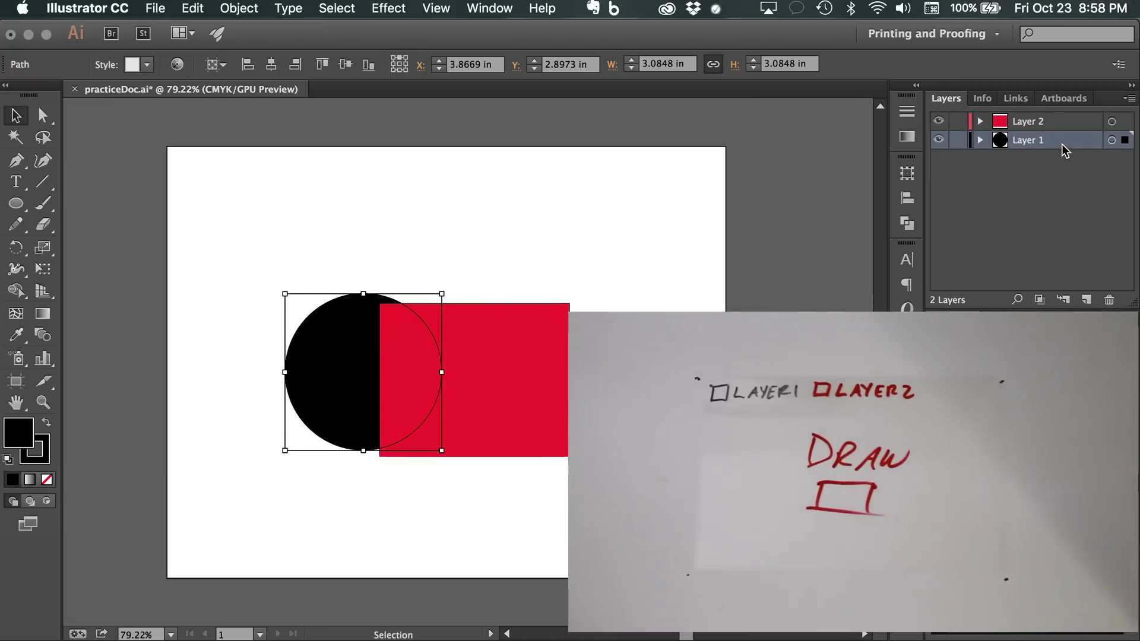
- Reorder the layer stack so Layer 1 sits below Layer 2, with the rectangle over the circle
click(1050, 122)
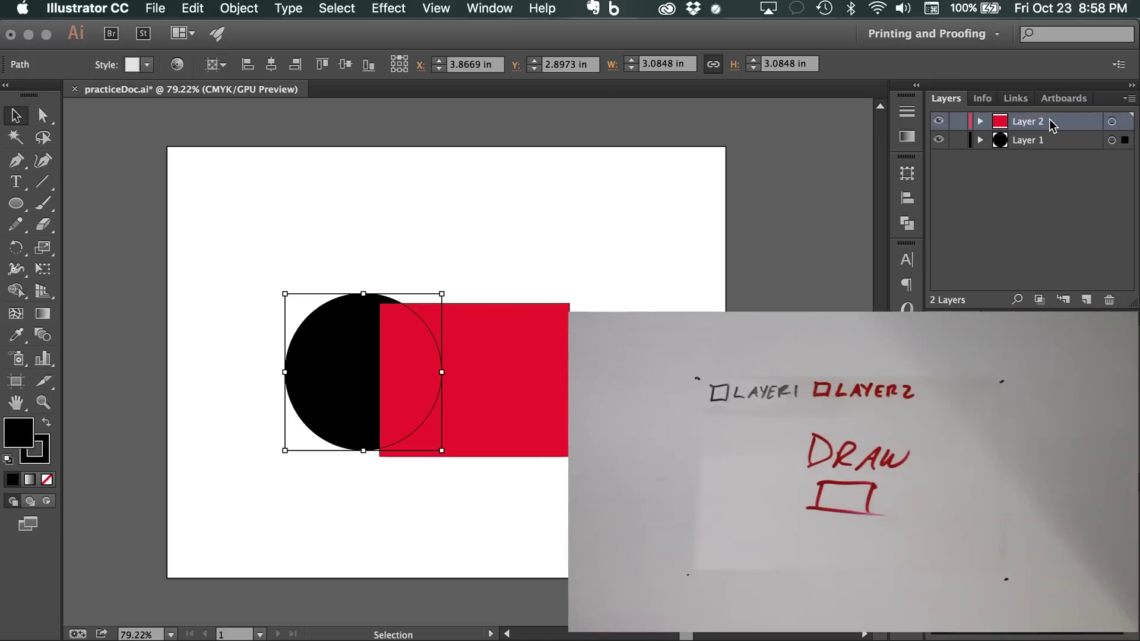
drag(1049, 122, 1050, 143)
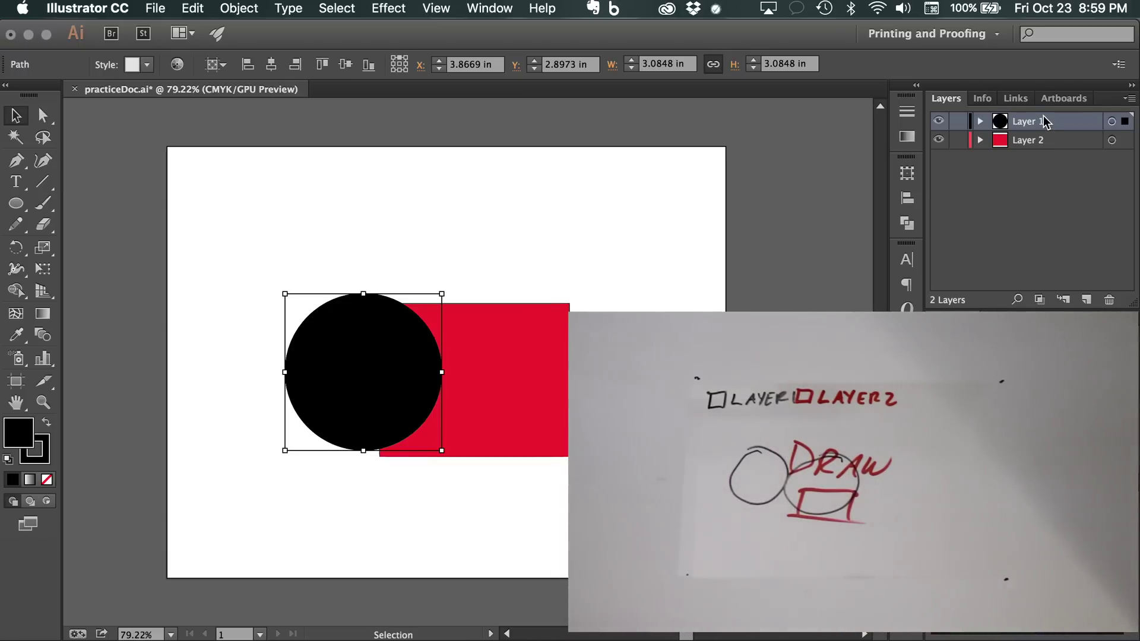
drag(1044, 119, 1041, 146)
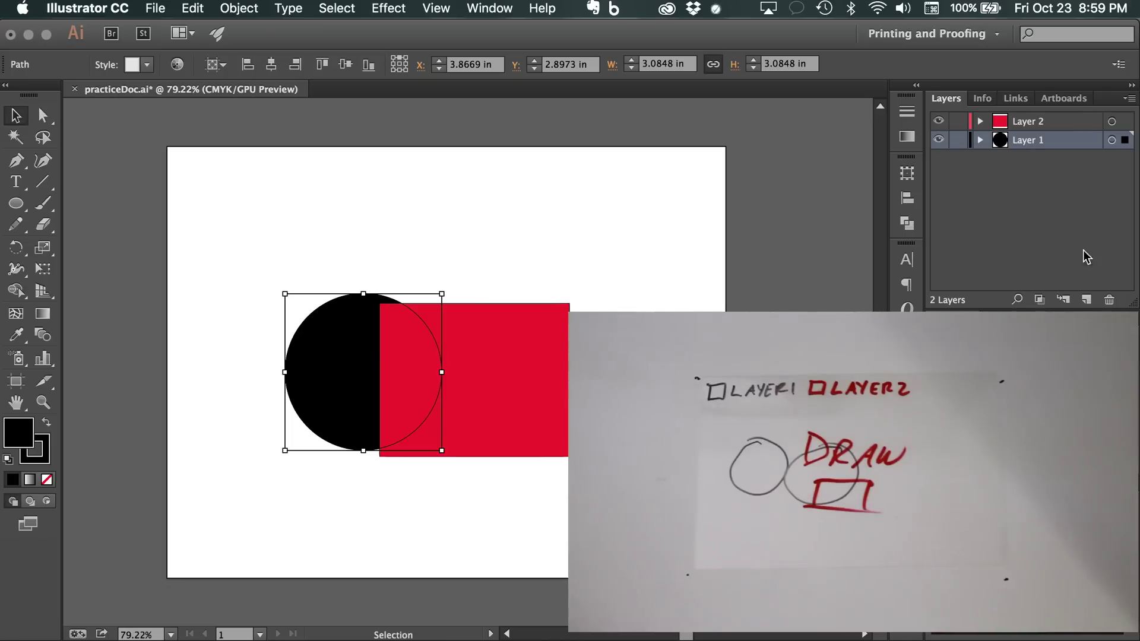
- Create a new layer twice, undoing each attempt
click(1087, 301)
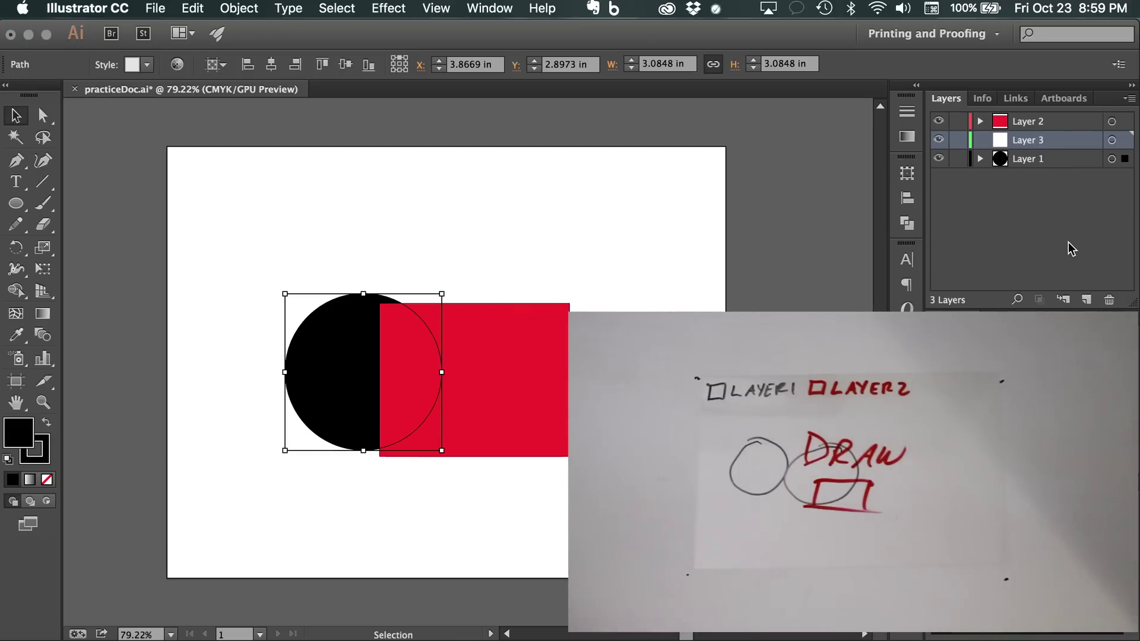
key(super+z)
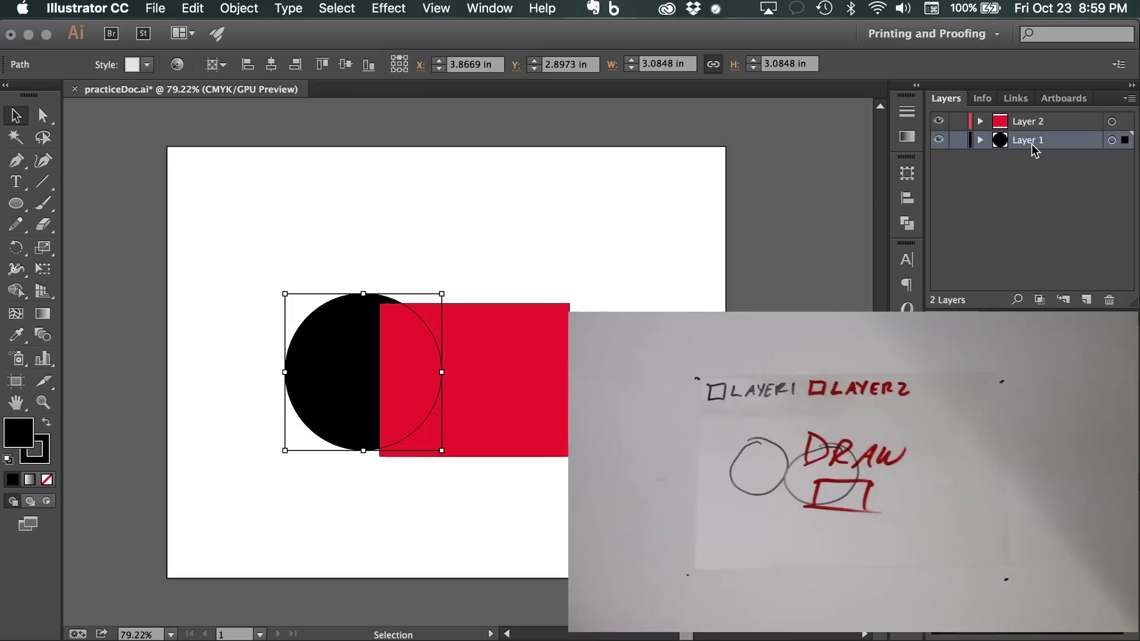
click(1086, 300)
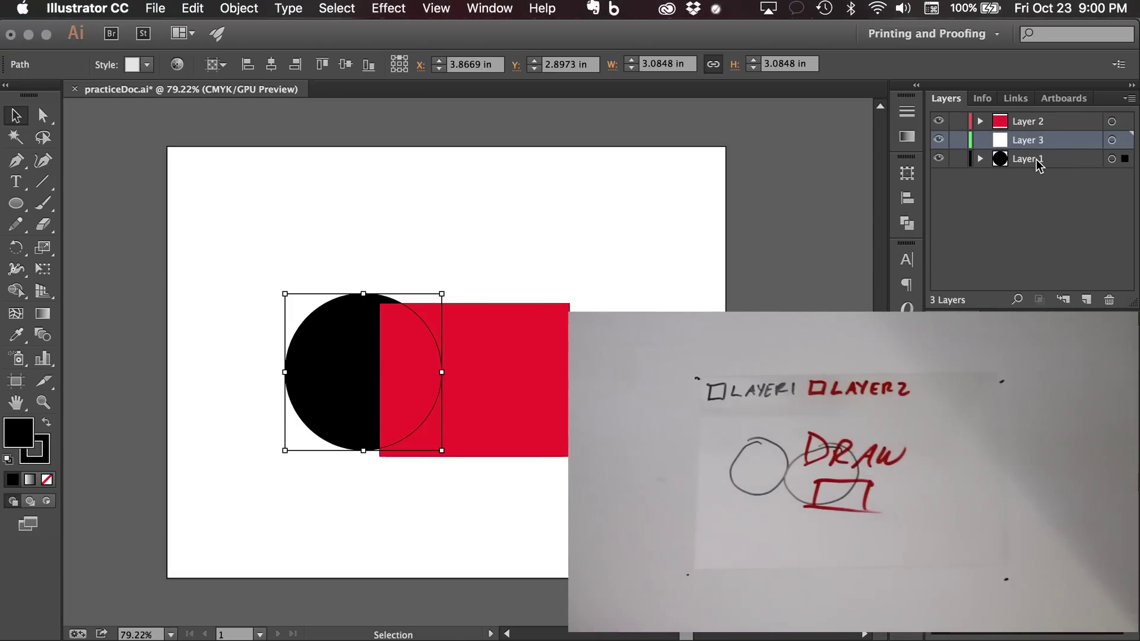
key(super+z)
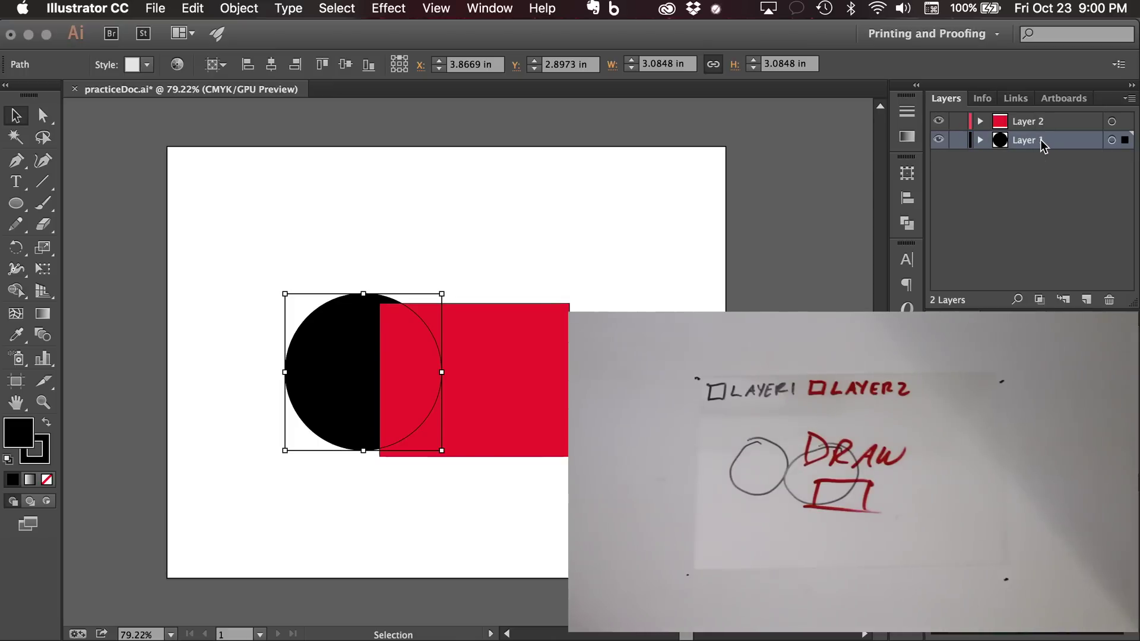
- From Layer 2, add green-labelled Layer 3 at the top of the stack and select the Polygon tool
click(1036, 127)
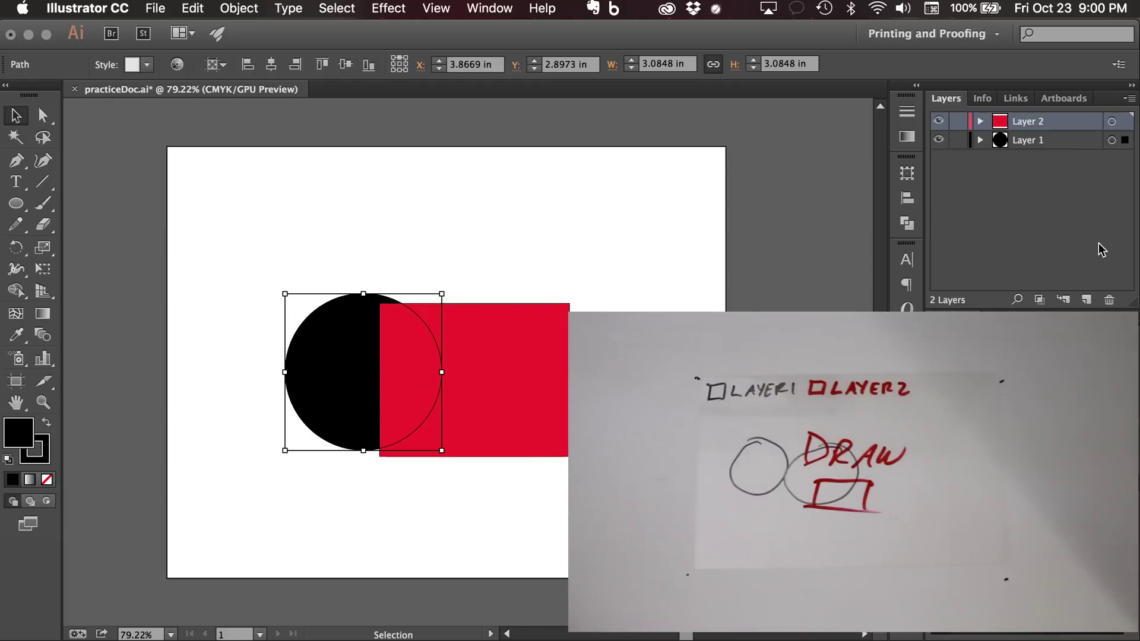
click(1086, 301)
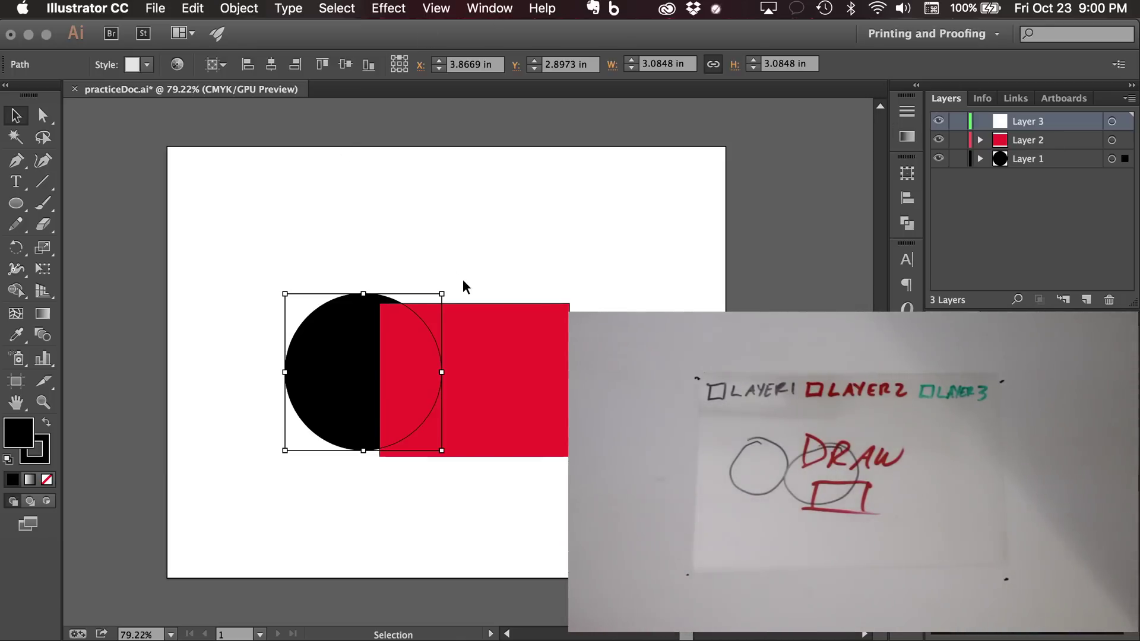
click(17, 204)
drag(20, 209, 86, 266)
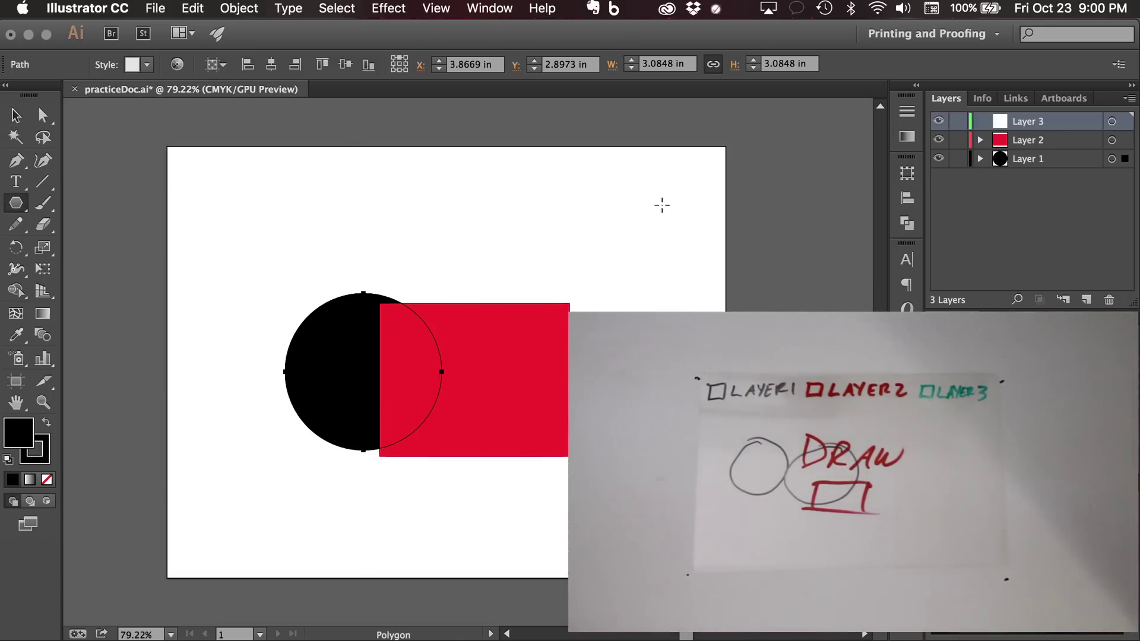
- Undo the accidental green fill on the circle and clear the selection
key(ctrl+z)
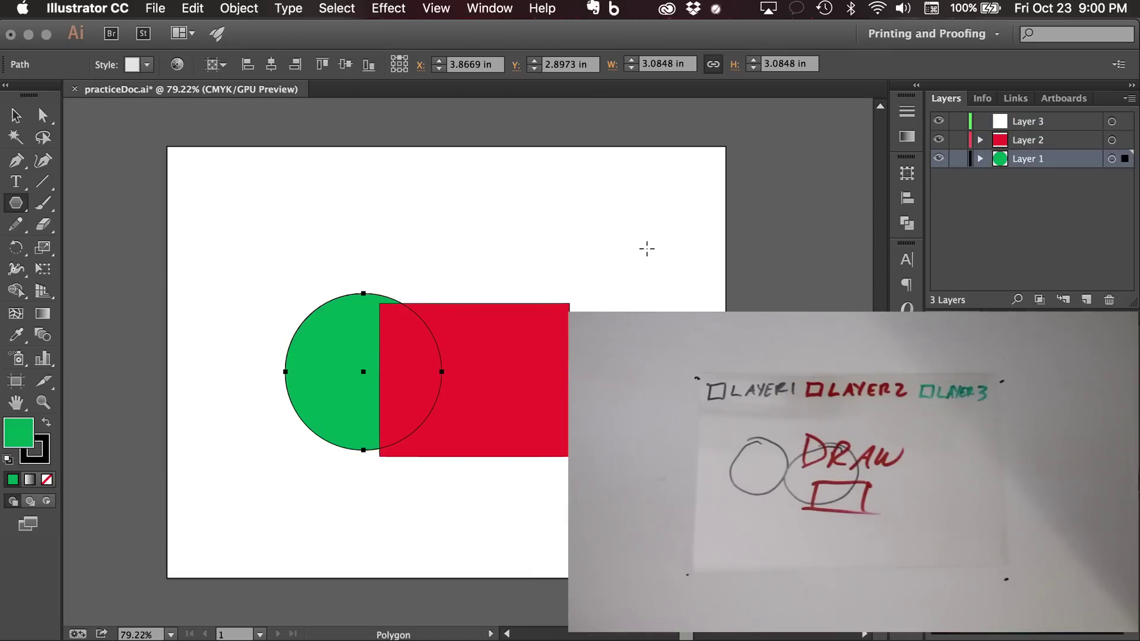
key(ctrl+shift+z)
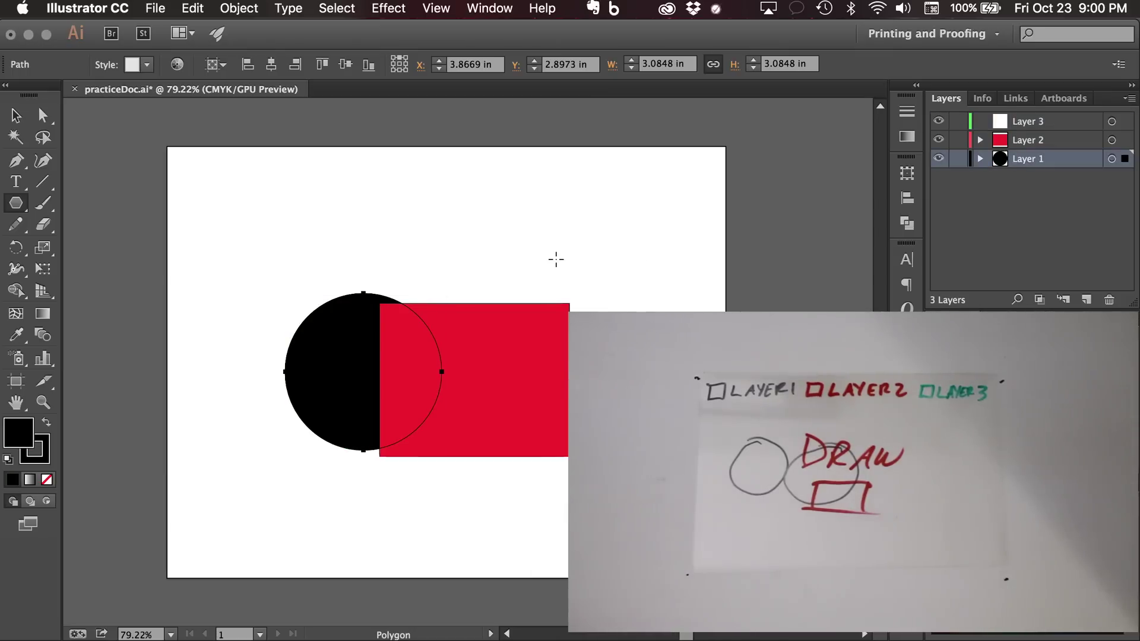
click(16, 114)
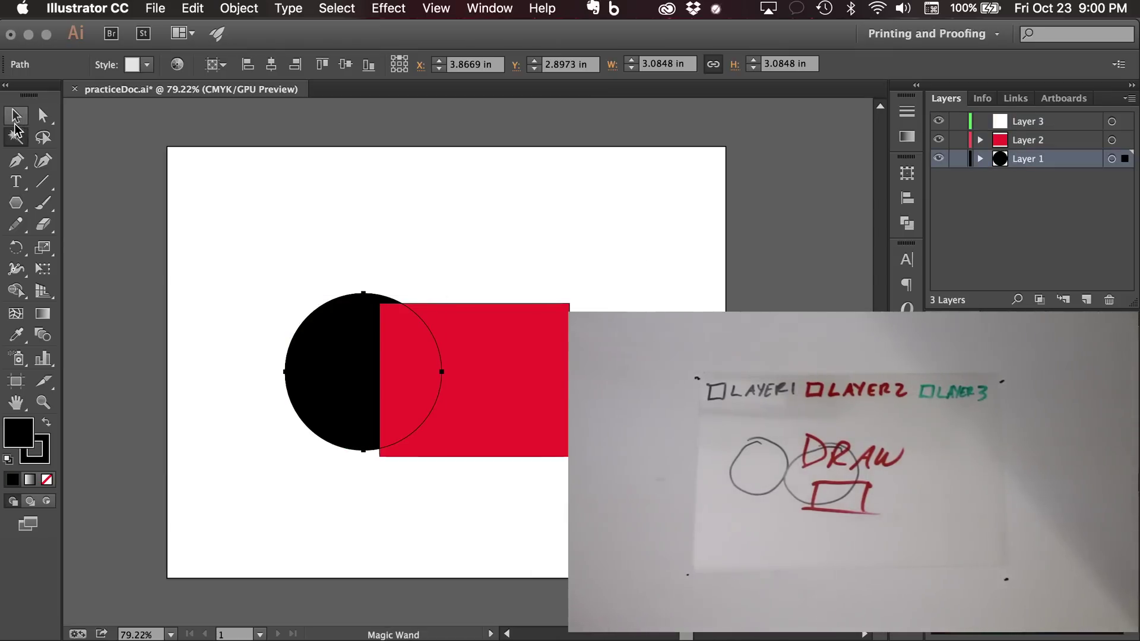
click(106, 162)
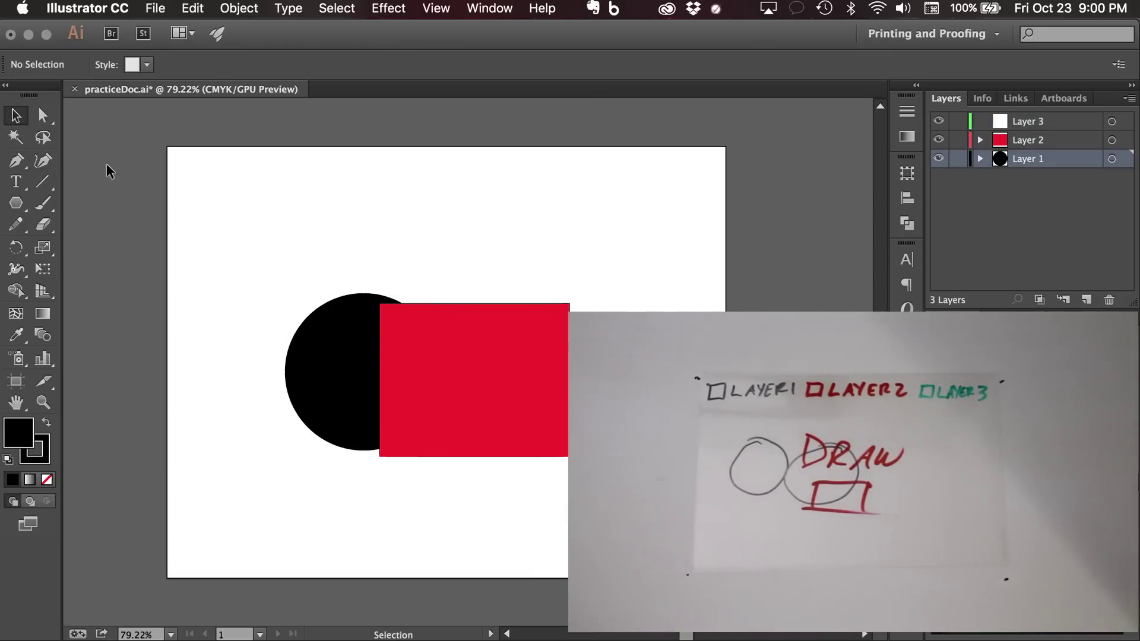
- Draw a green hexagon near the top of the page and move it down-right over the red rectangle
click(15, 203)
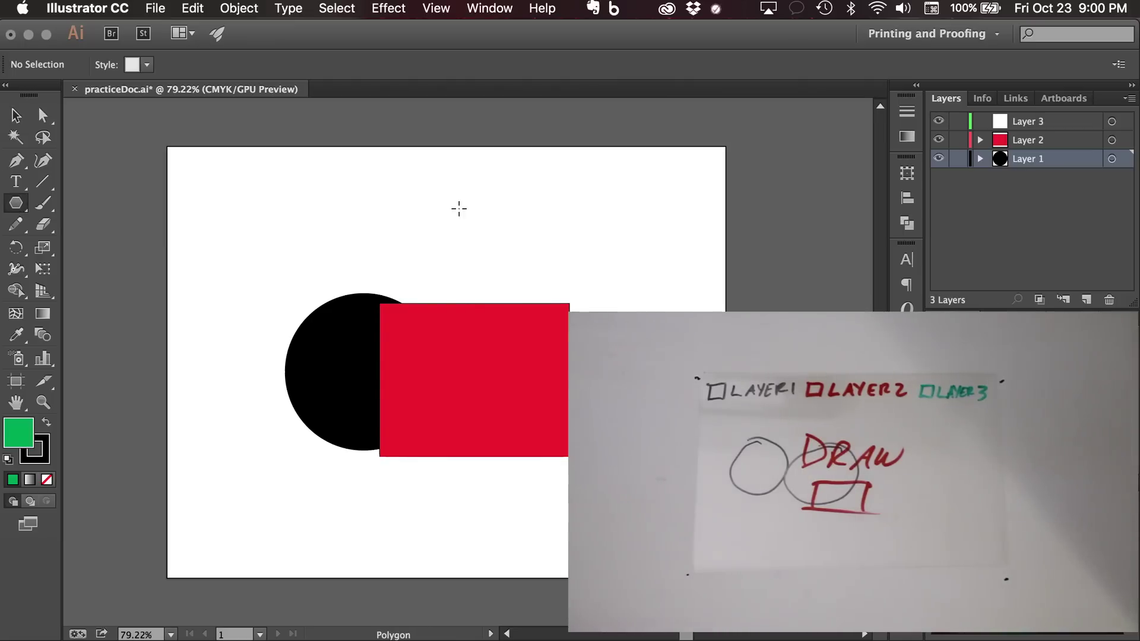
drag(439, 202, 536, 258)
key(v)
drag(435, 199, 510, 322)
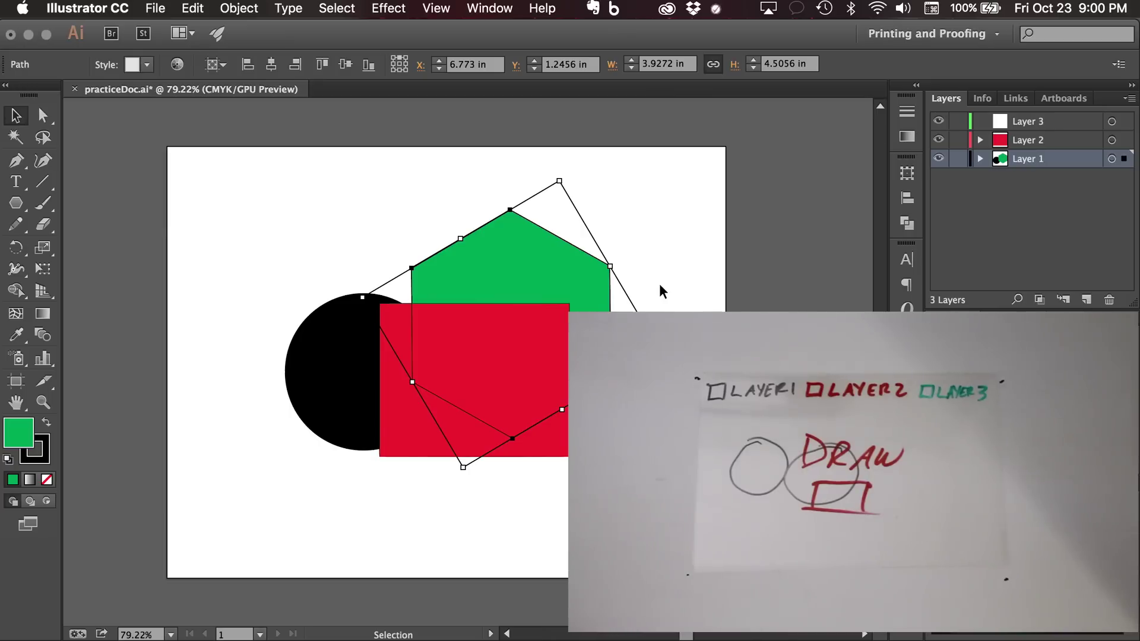
- Expand Layer 1 and drag the hexagon's <Path> row up into Layer 3
click(981, 159)
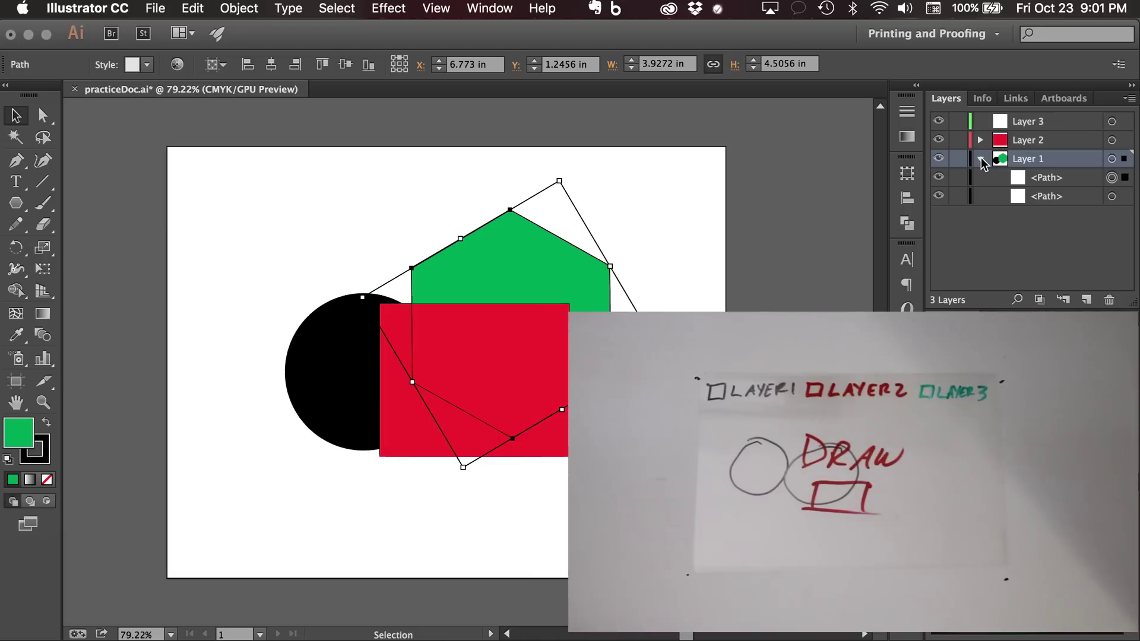
click(1050, 178)
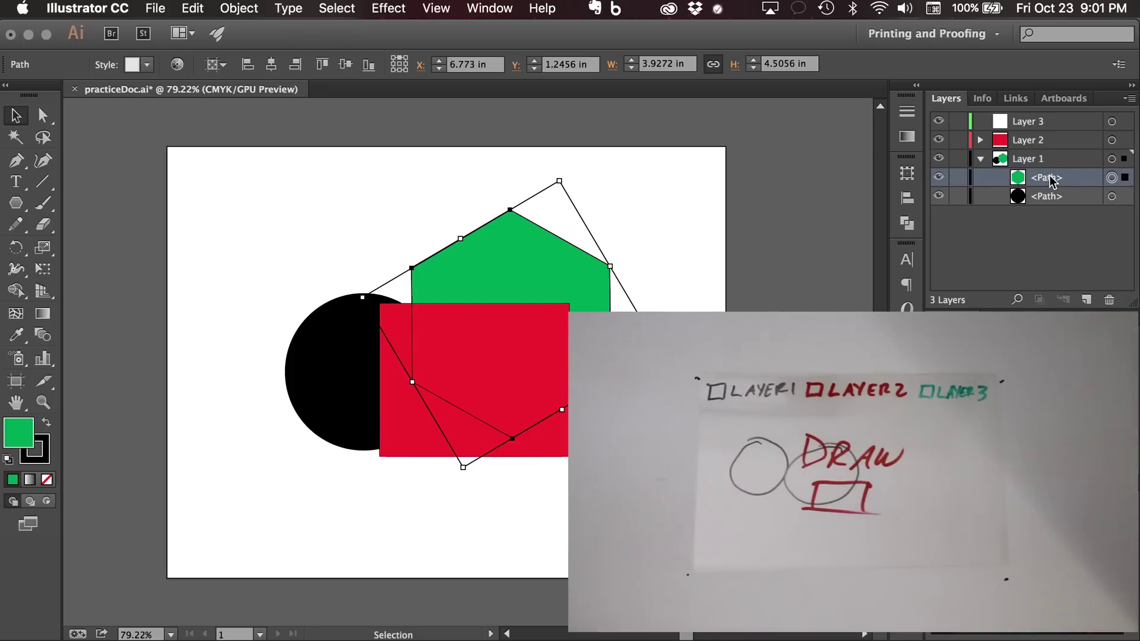
drag(1051, 181, 1032, 122)
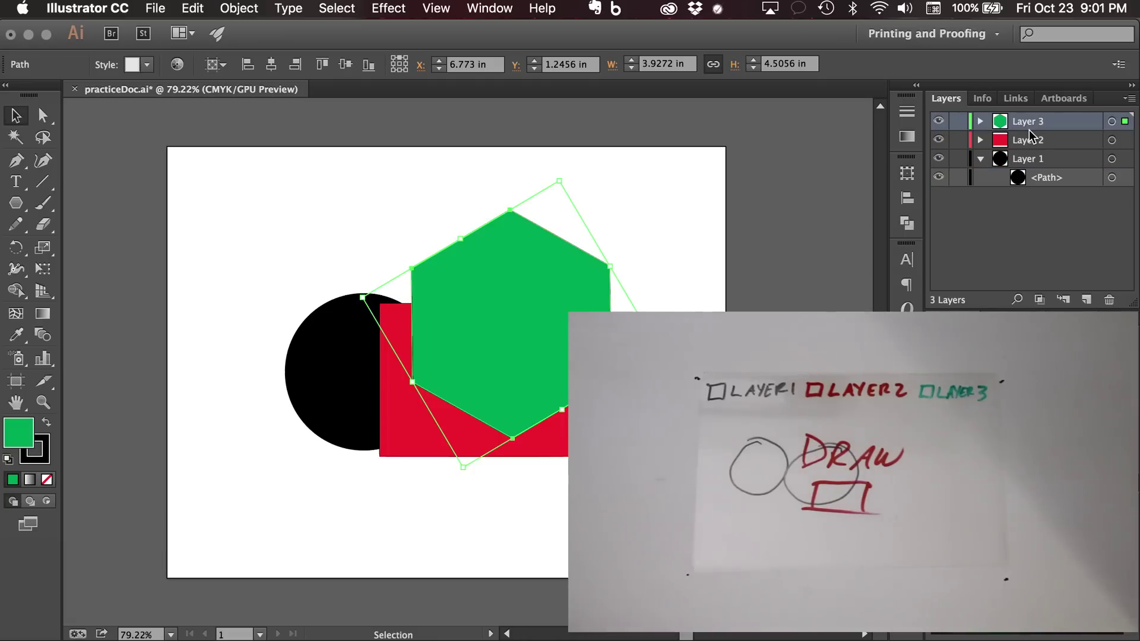
- Select the black circle, red rectangle and green hexagon in turn to check their layers
click(306, 397)
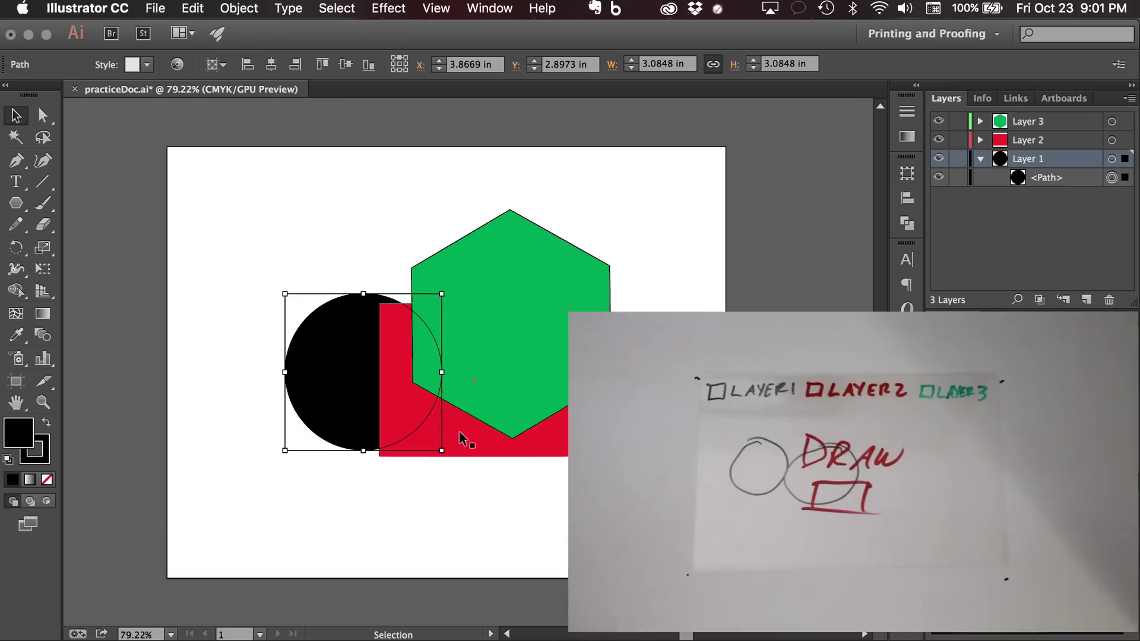
click(460, 433)
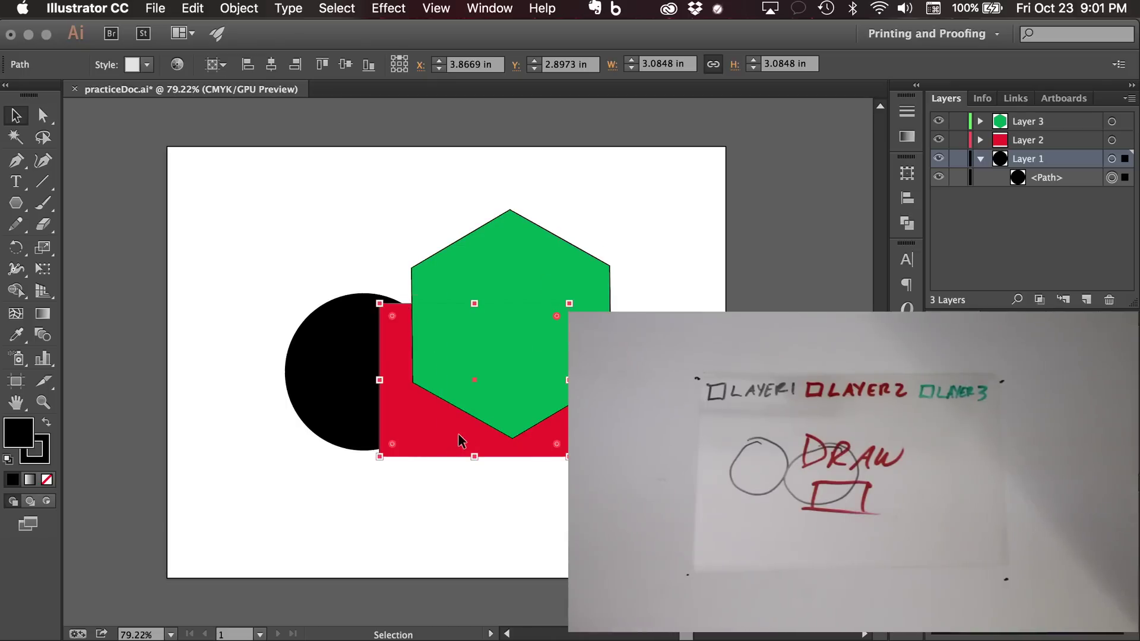
click(530, 253)
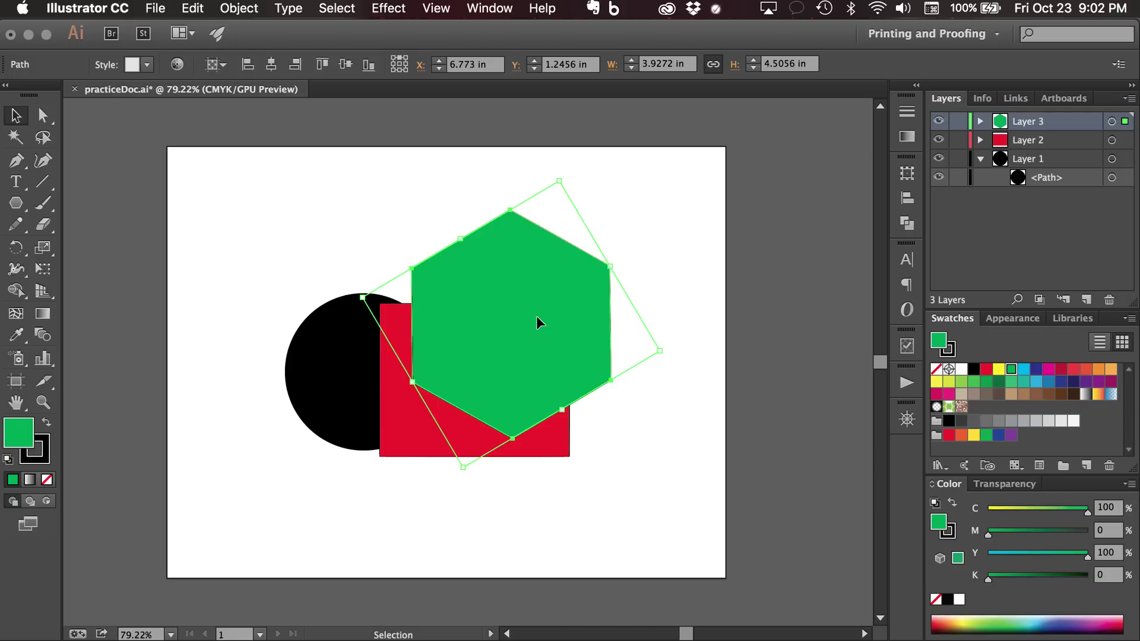
drag(537, 316, 542, 257)
click(1070, 142)
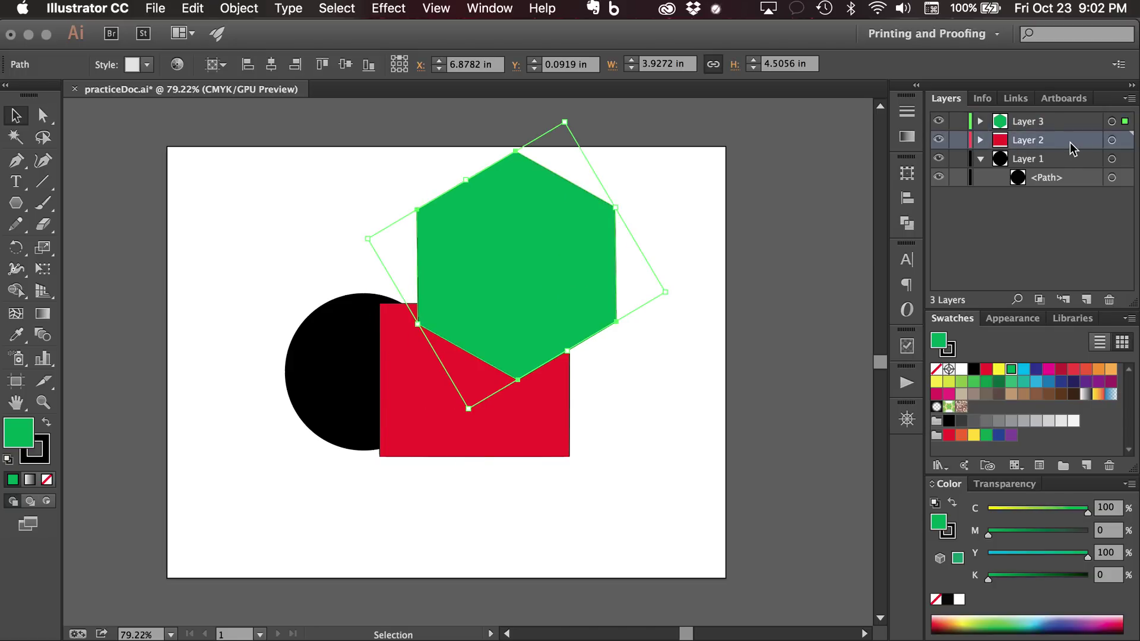
drag(23, 206, 83, 204)
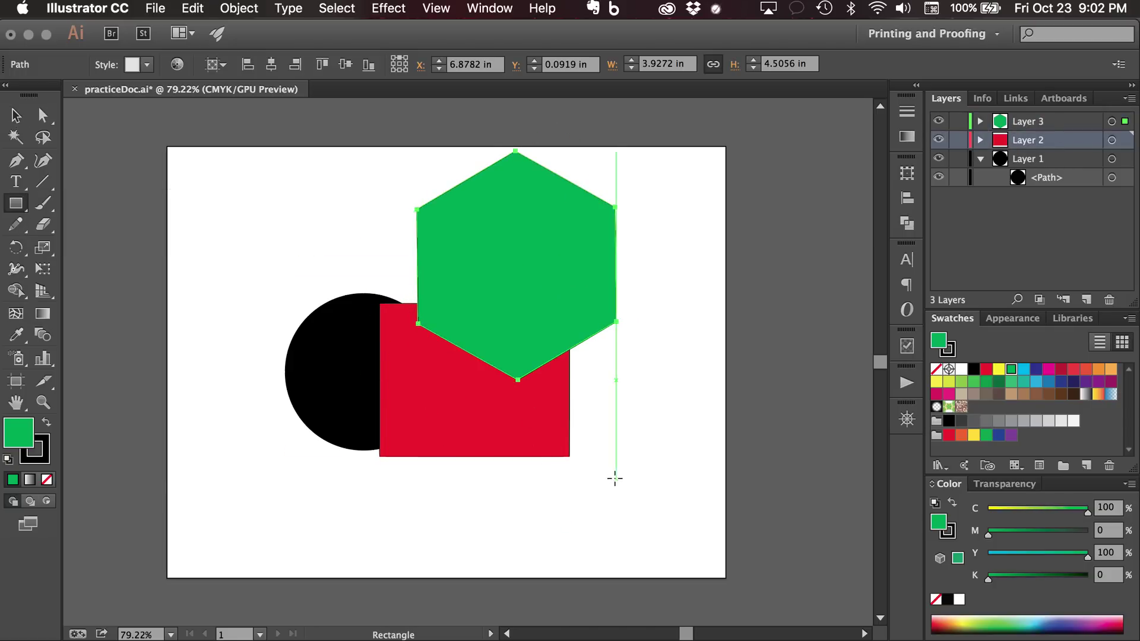
drag(474, 493, 587, 569)
click(984, 370)
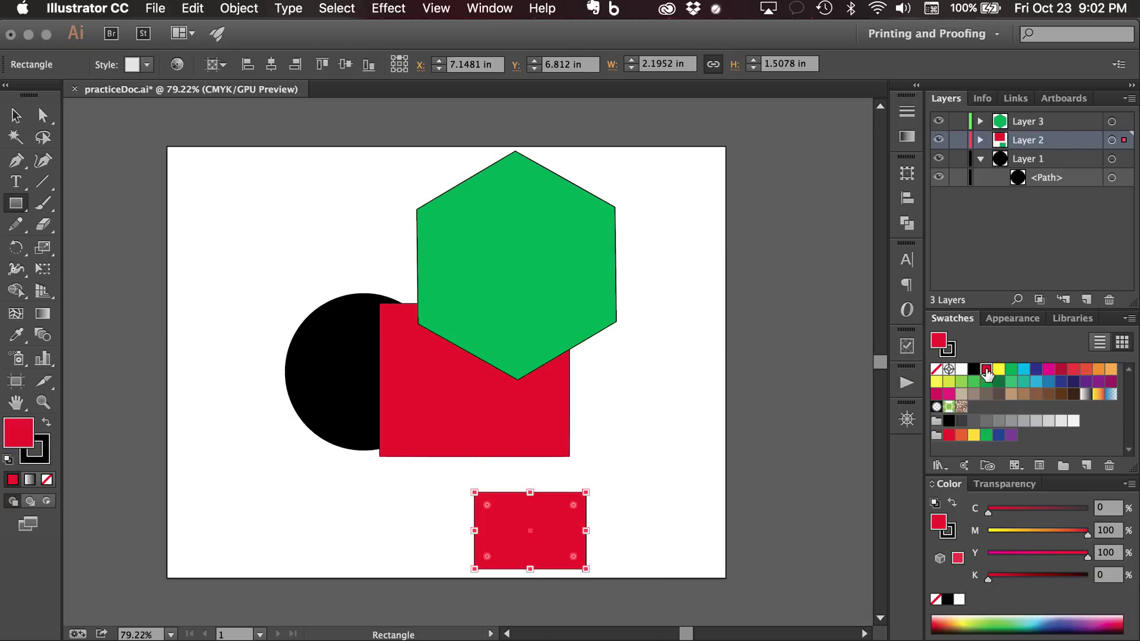
key(v)
click(664, 456)
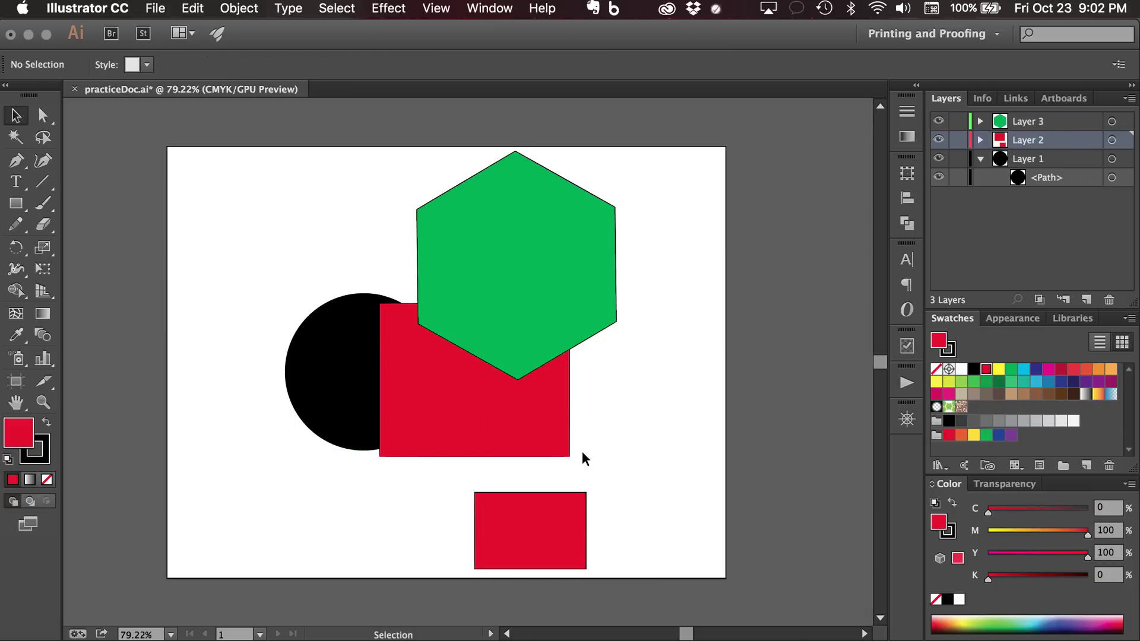
click(521, 437)
shift+click(547, 503)
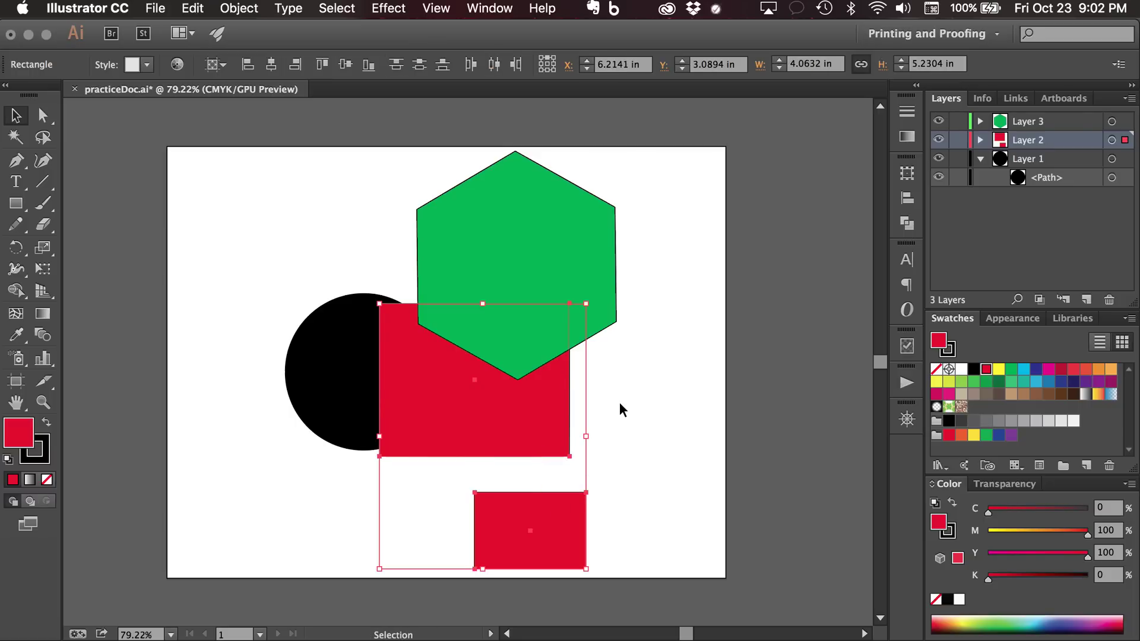
key(a)
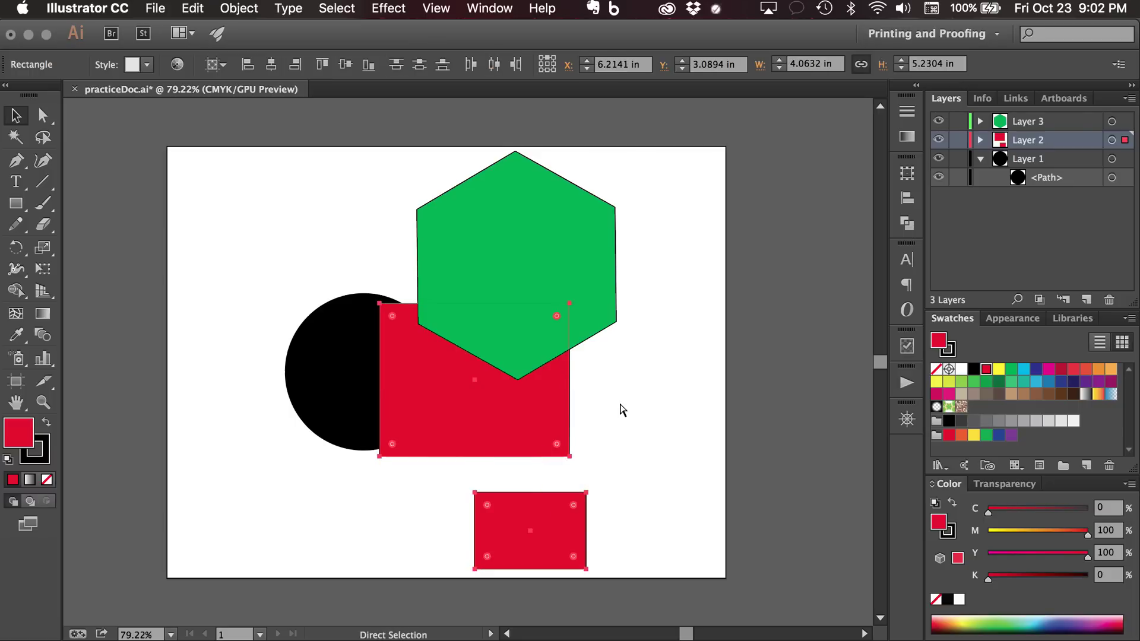
key(v)
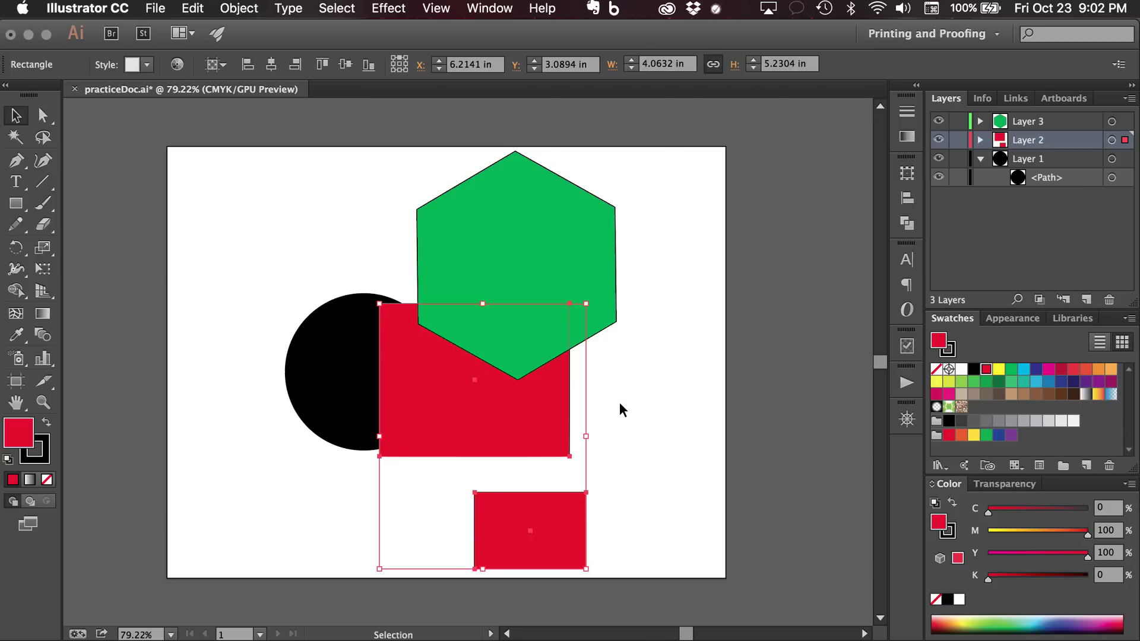
- Expand Layer 2 and its <Group>, selecting each of the two red rectangles in the list
click(645, 425)
click(506, 416)
click(981, 141)
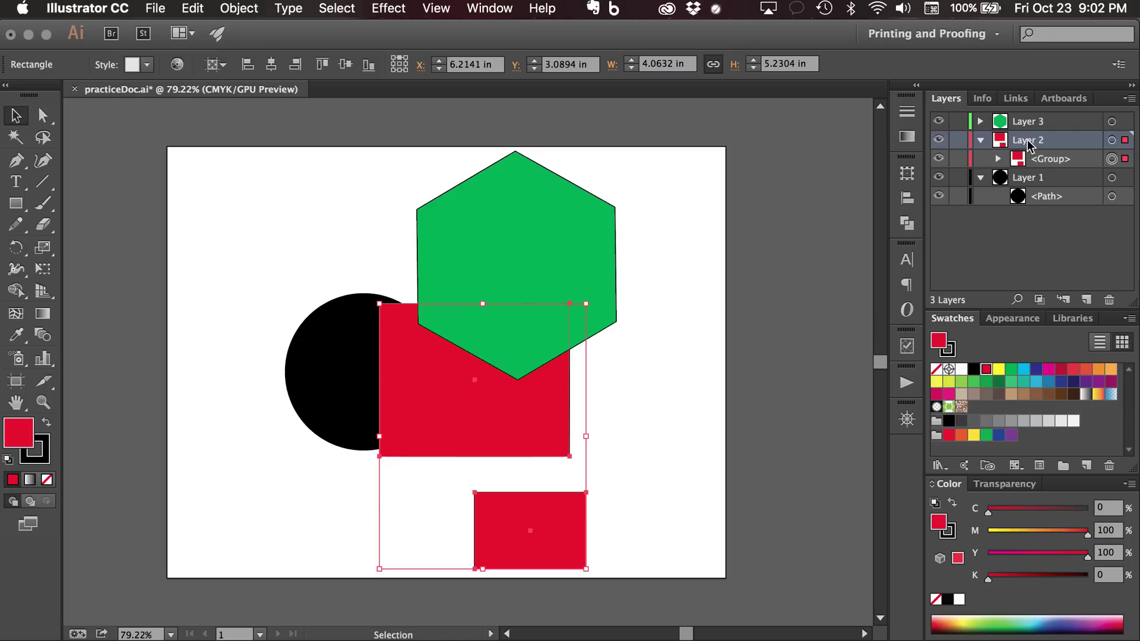
click(1000, 159)
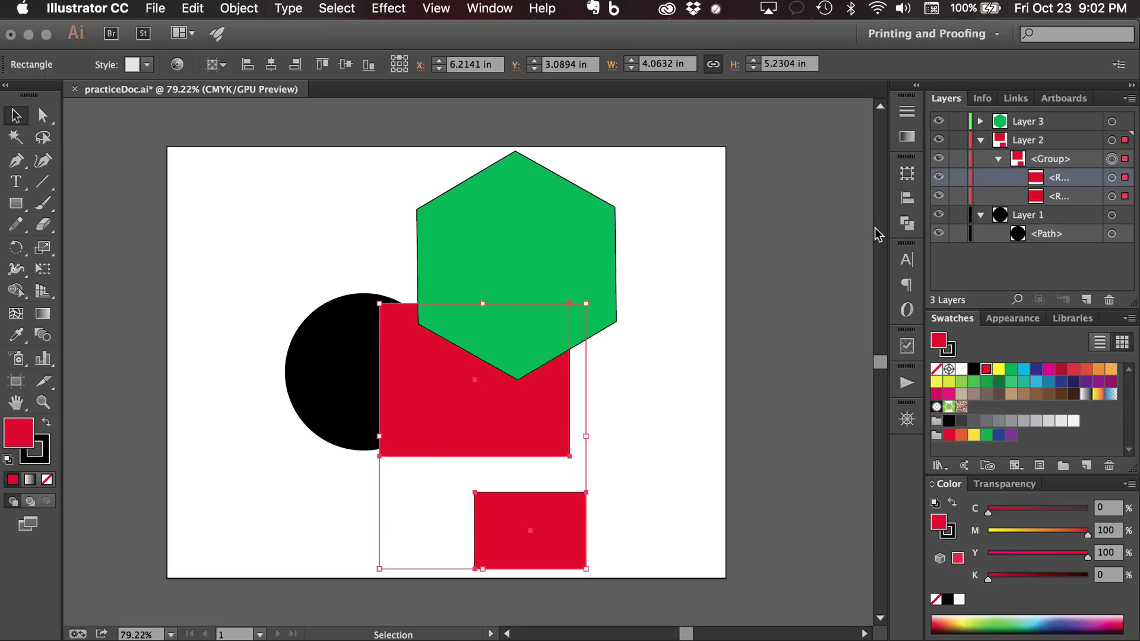
click(1048, 218)
click(1051, 179)
click(1057, 196)
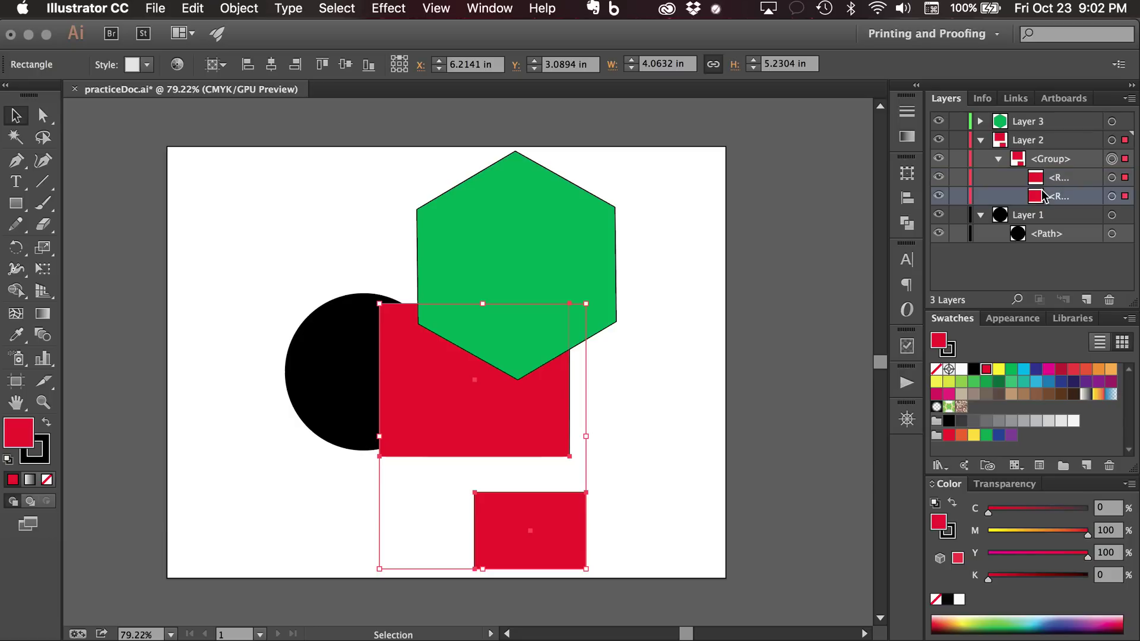
- Open the red rectangle group in isolation mode and select the large rectangle
click(637, 437)
click(519, 419)
double_click(520, 419)
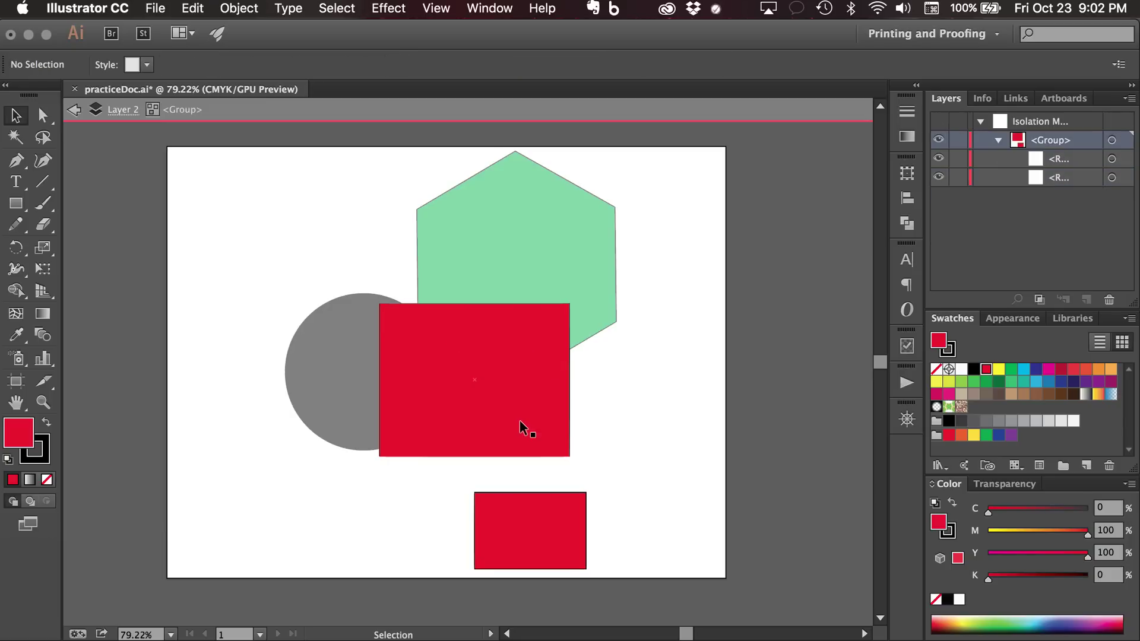
click(519, 419)
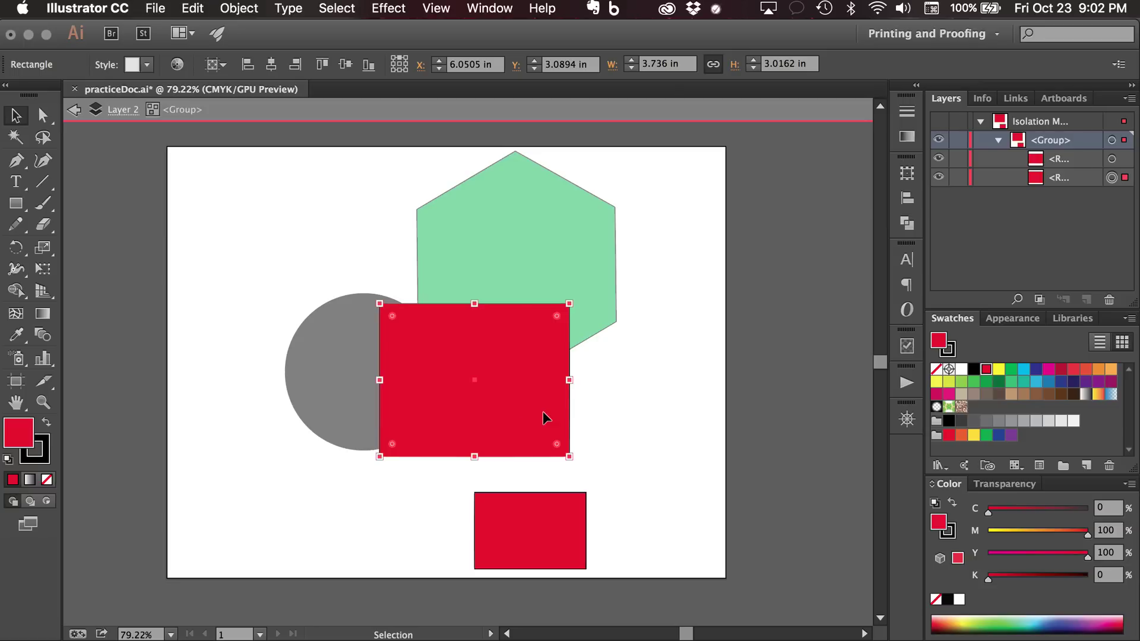
- Exit isolation mode, then ungroup the red rectangle group with Shift+Cmd+G and check each rectangle
key(Escape)
click(679, 437)
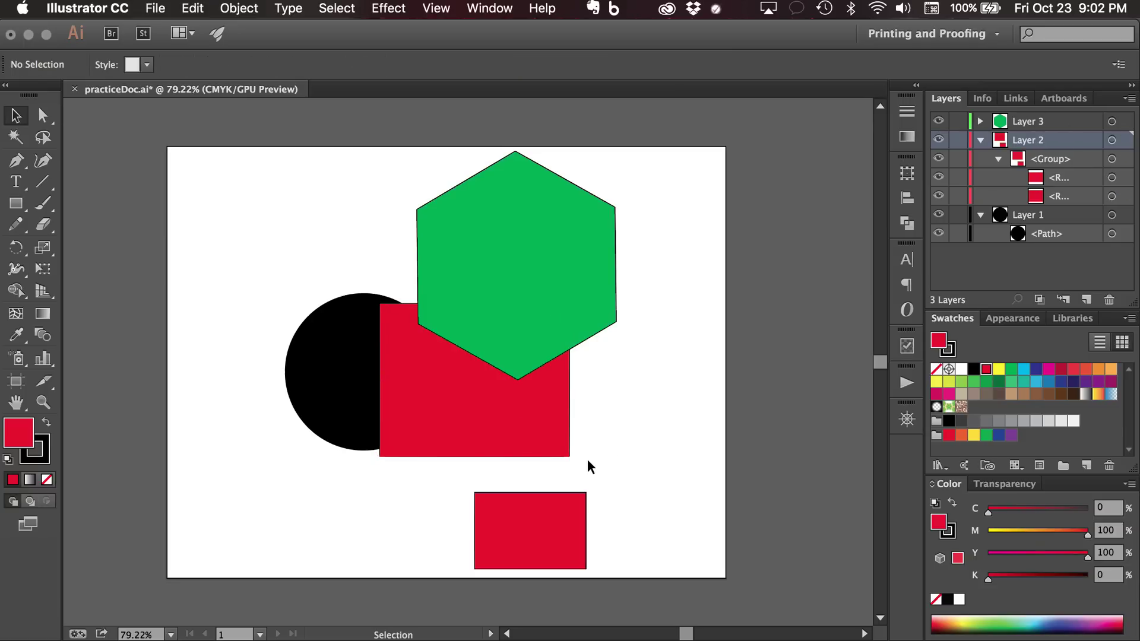
click(534, 450)
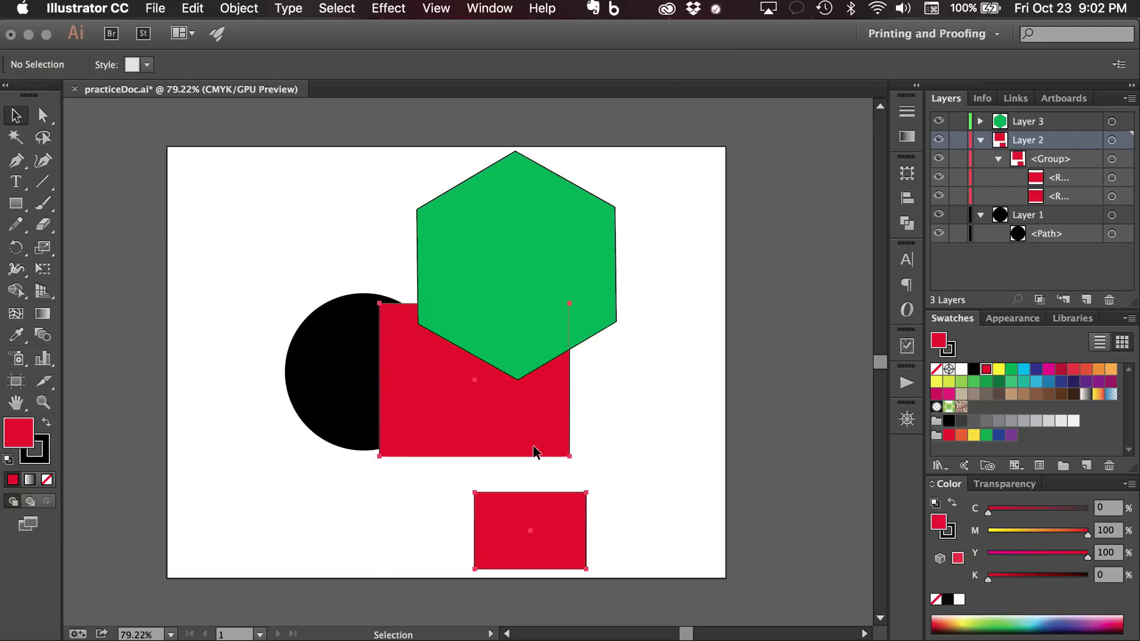
key(super)
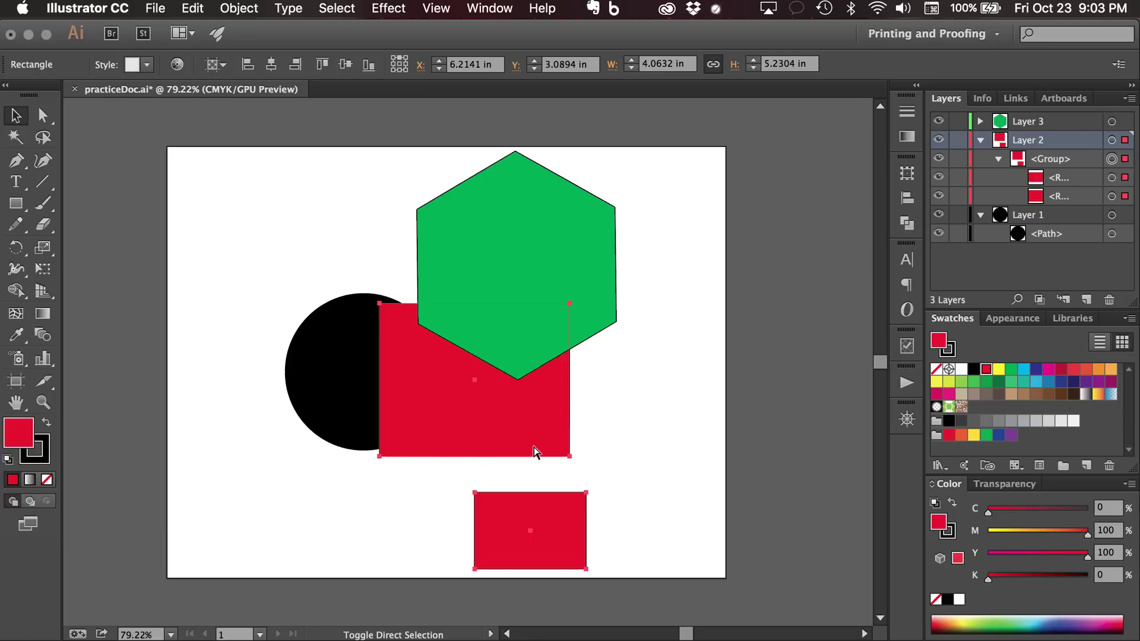
key(super+shift+g)
click(663, 461)
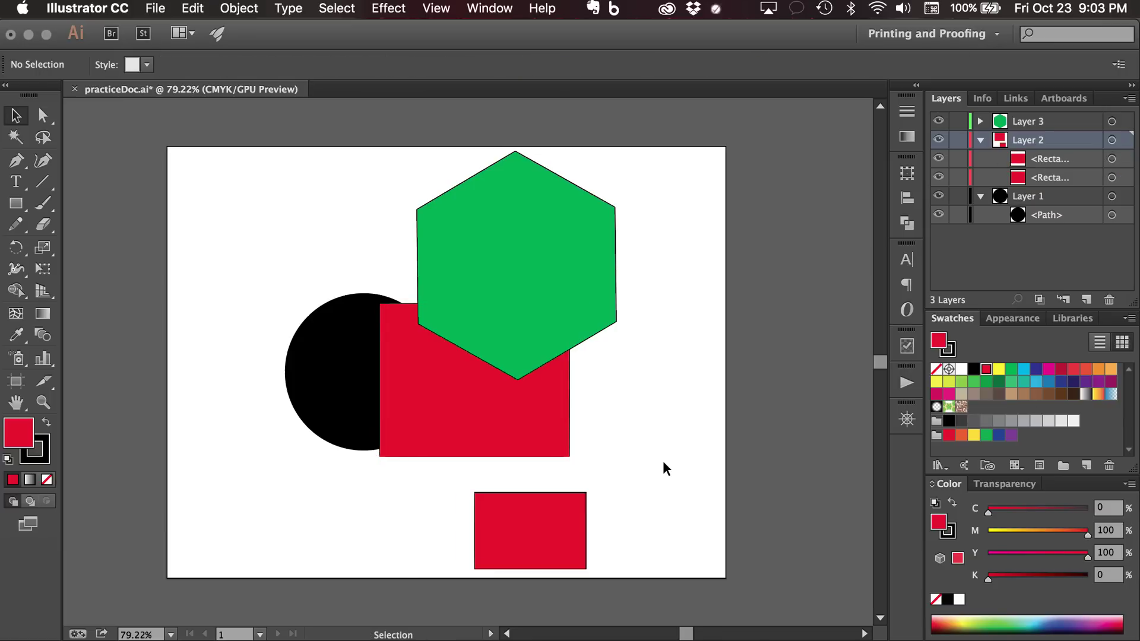
click(534, 454)
click(565, 512)
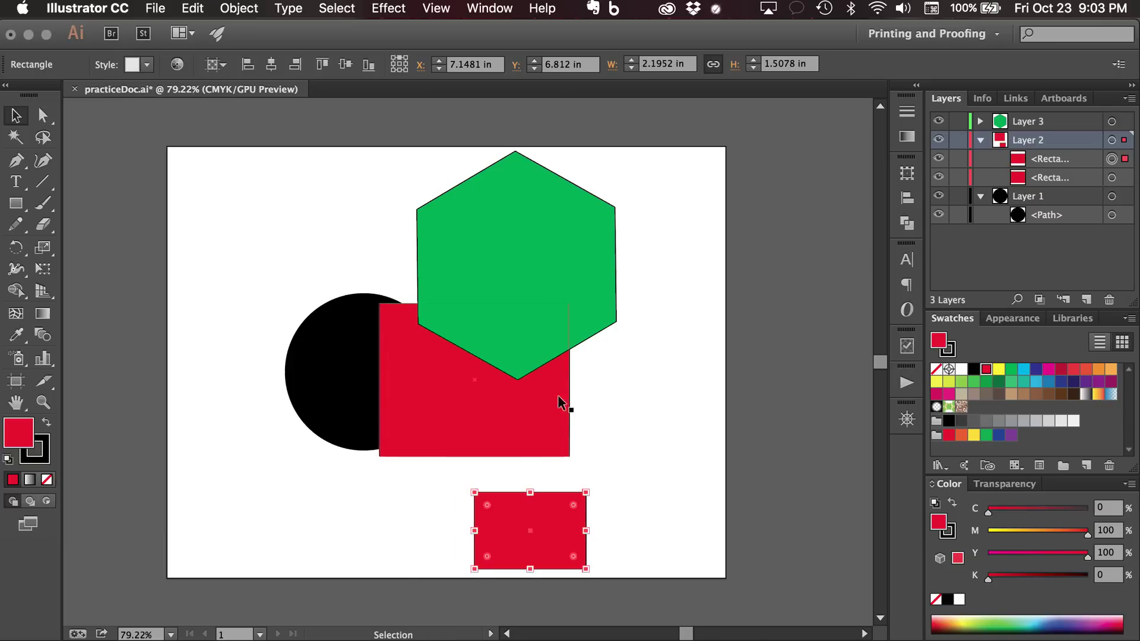
- Collapse Layers 2 and 1, make Layer 1 active, and start renaming it
click(981, 140)
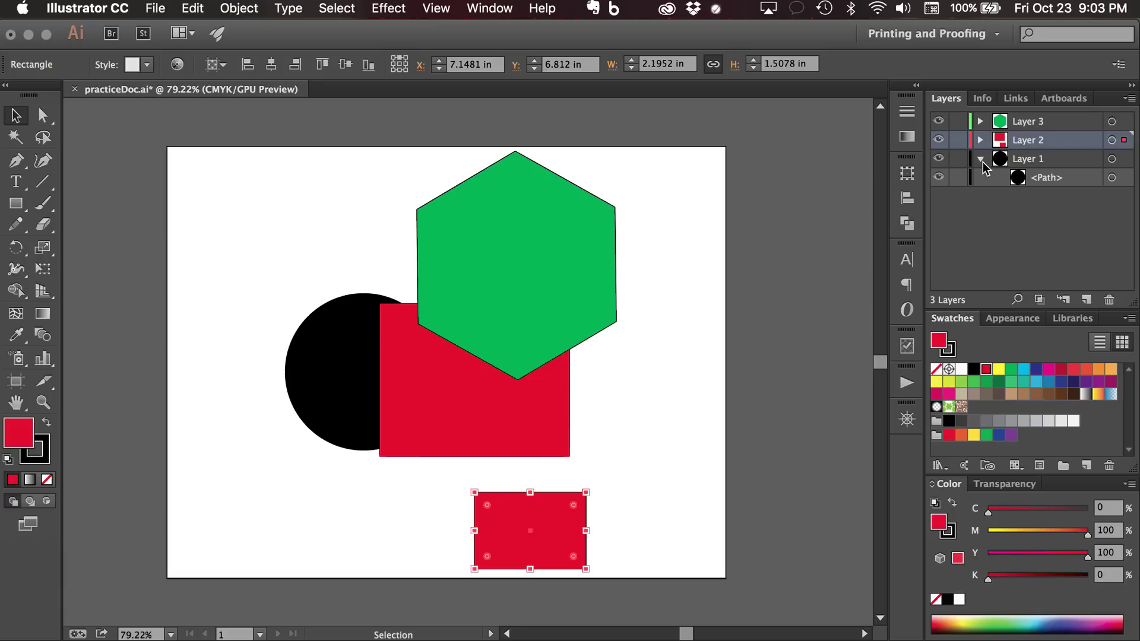
click(981, 160)
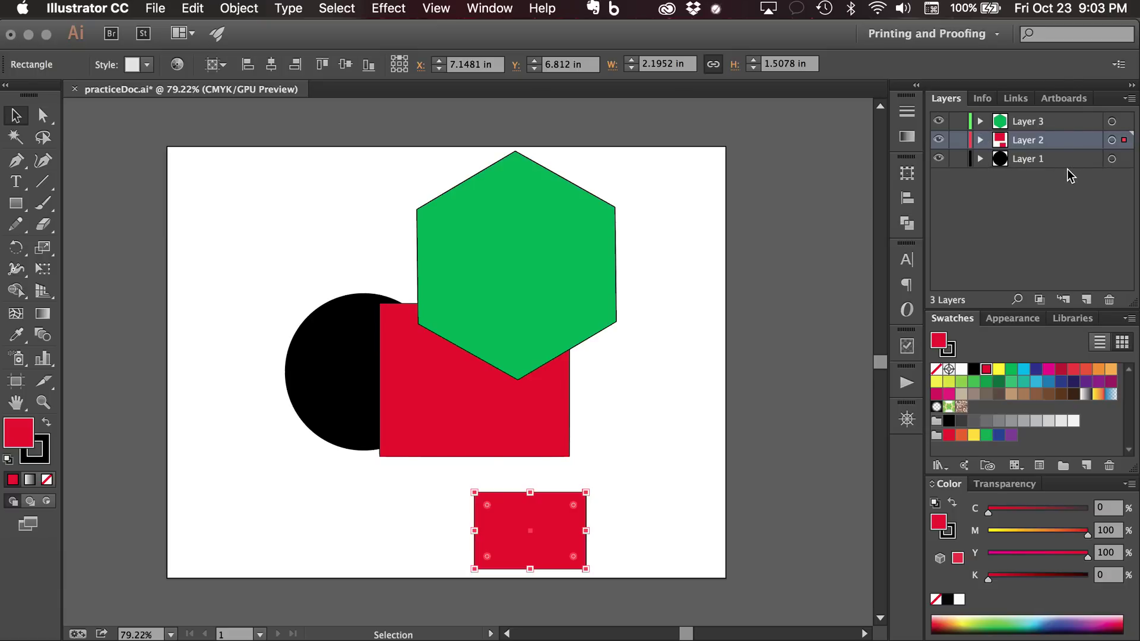
click(1029, 169)
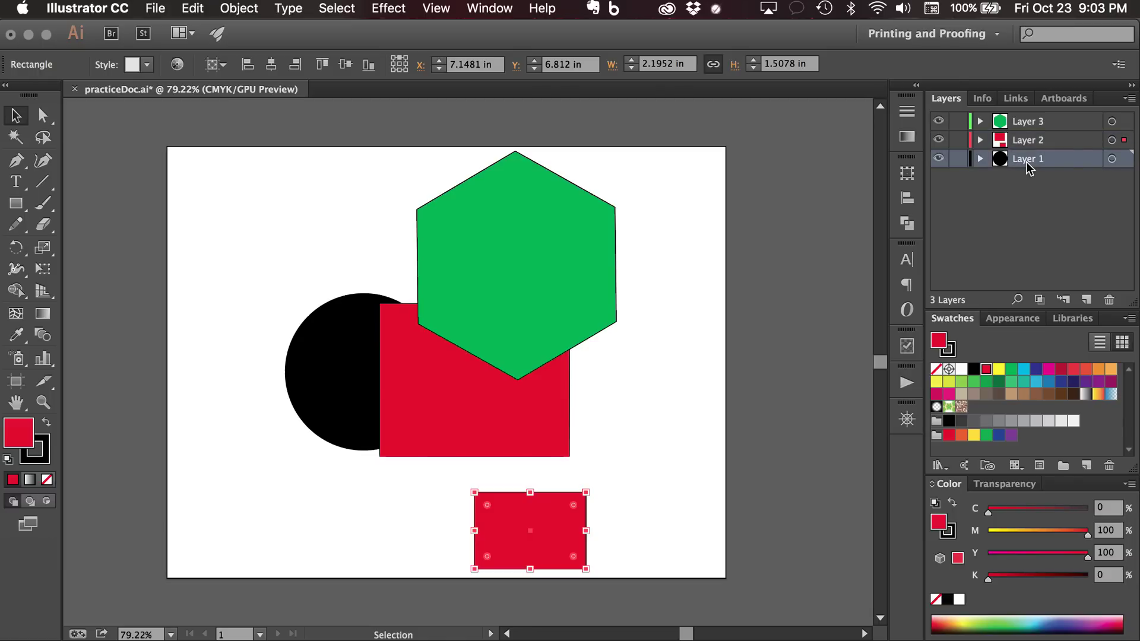
double_click(1029, 159)
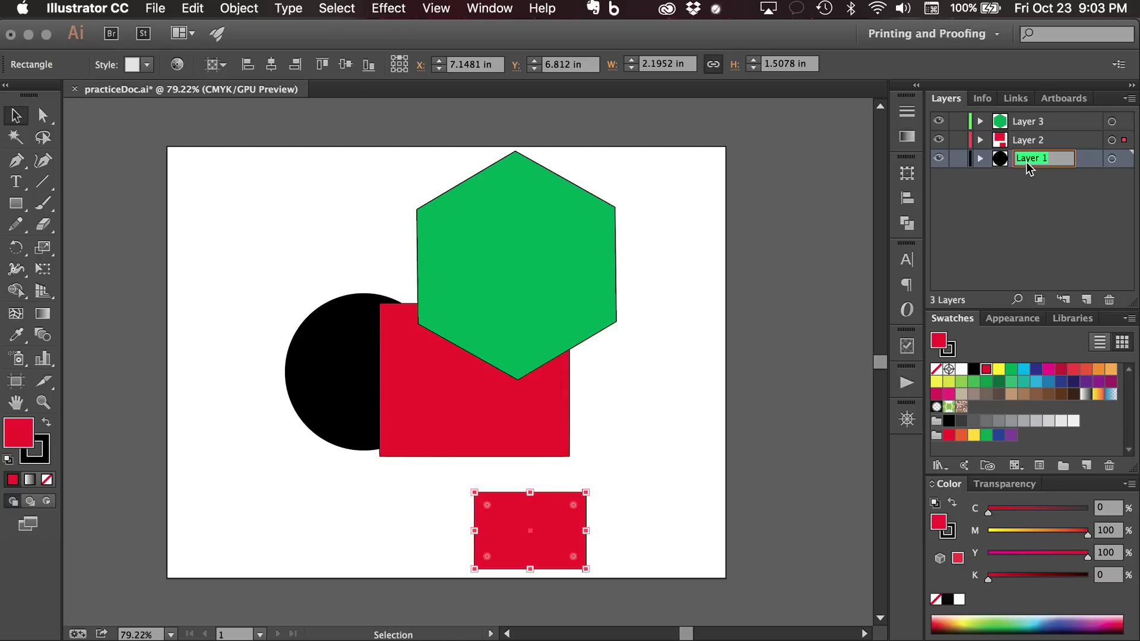
- Name Layer 1 'background' and delete the black circle
text(background)
key(Return)
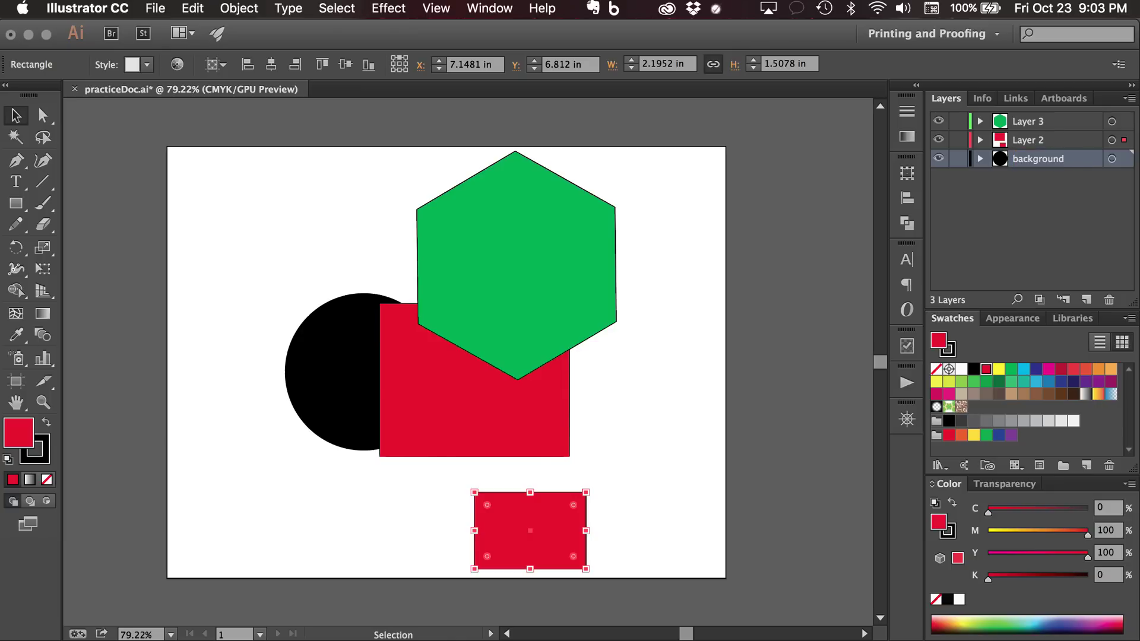
click(305, 375)
key(Delete)
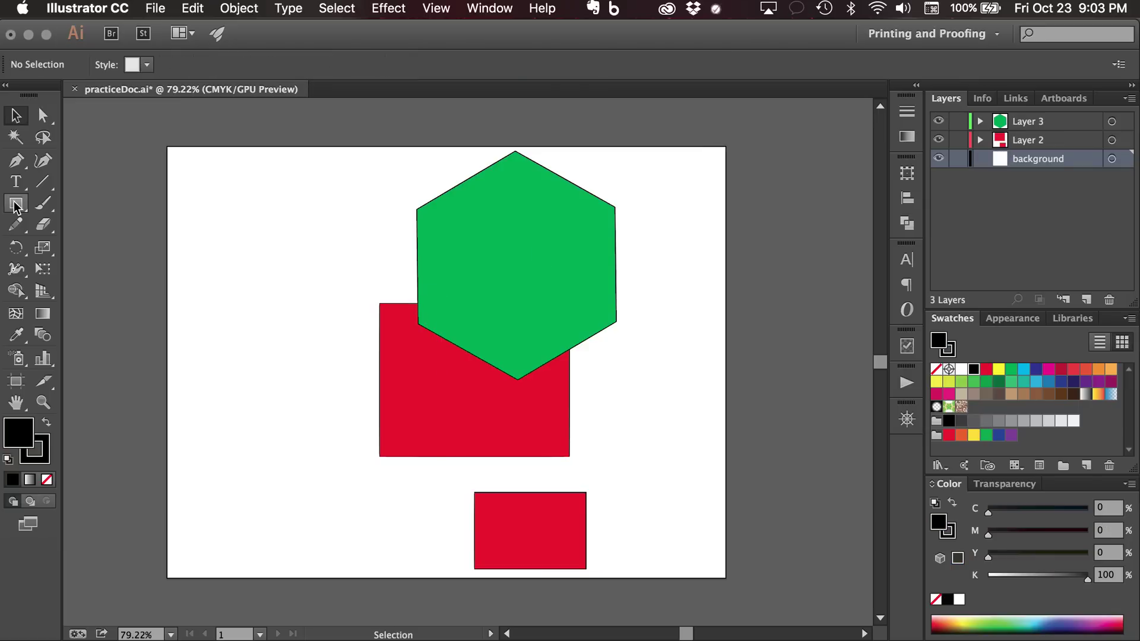
- Draw a rectangle covering the whole artboard and fill it with cyan
click(16, 205)
drag(161, 141, 740, 586)
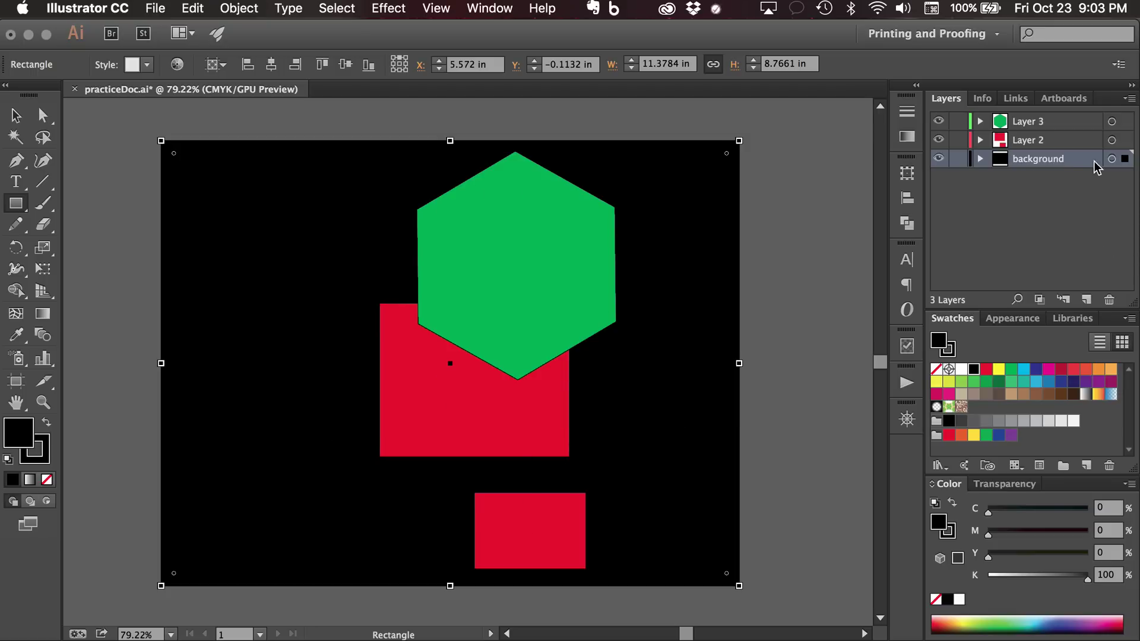
click(1024, 370)
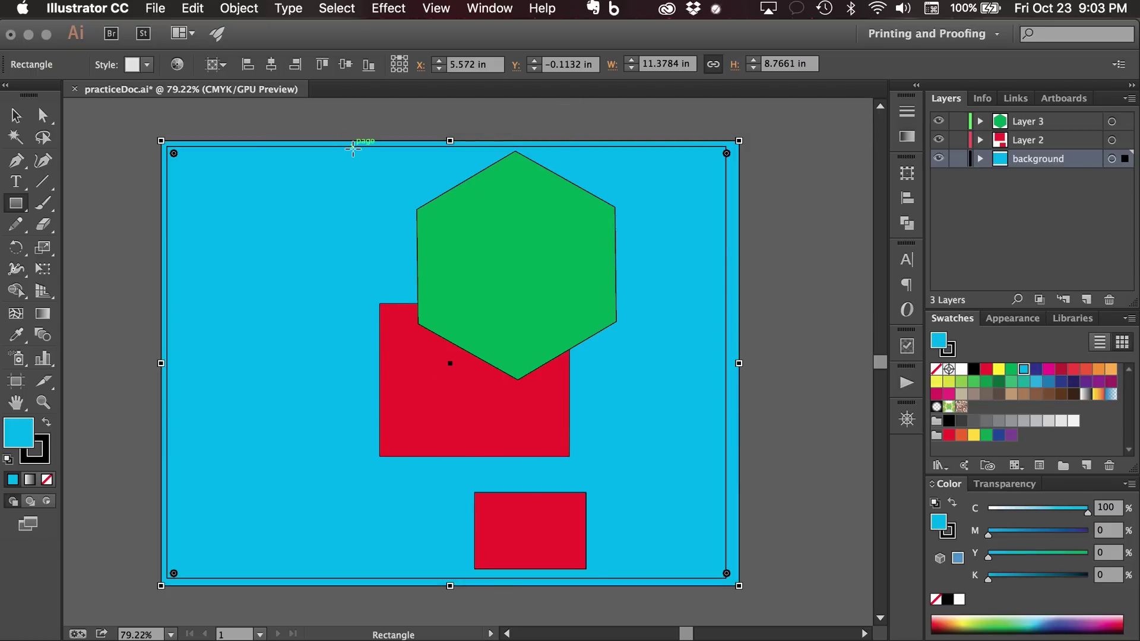
- Move the green hexagon down-right over the rectangles and rename Layer 2 to 'Picture'
key(v)
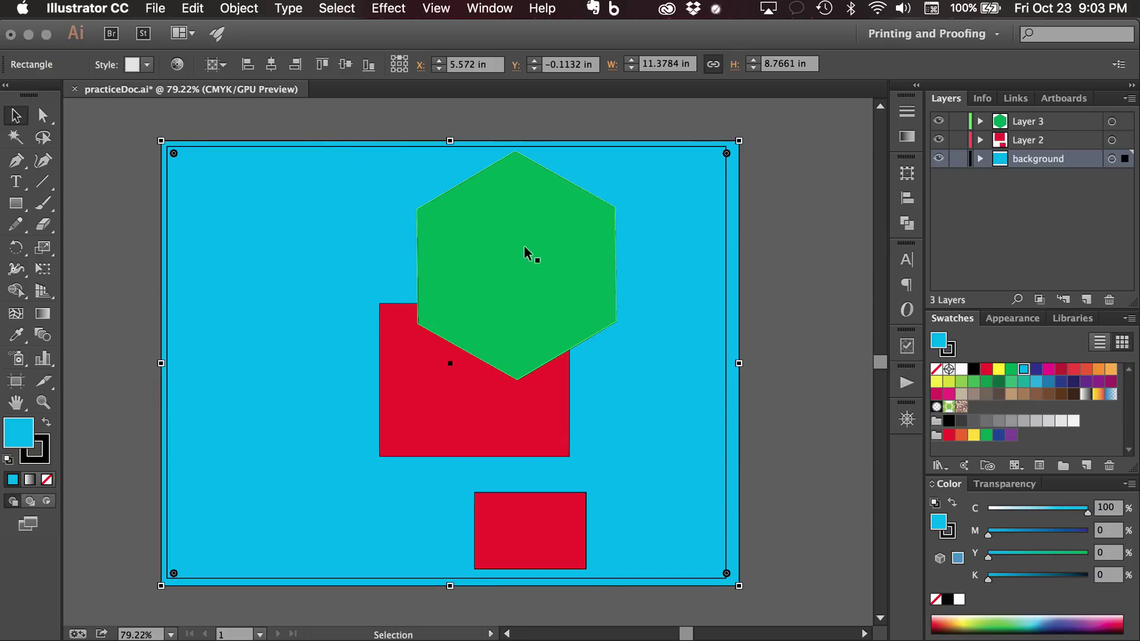
drag(565, 270, 705, 450)
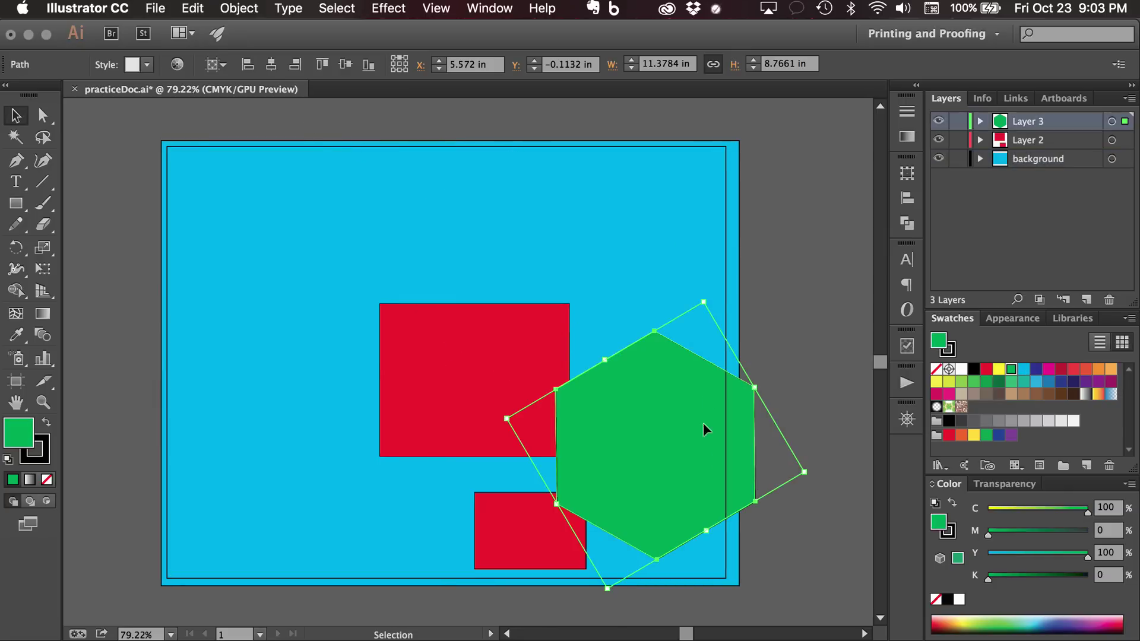
double_click(1035, 140)
text(Picture)
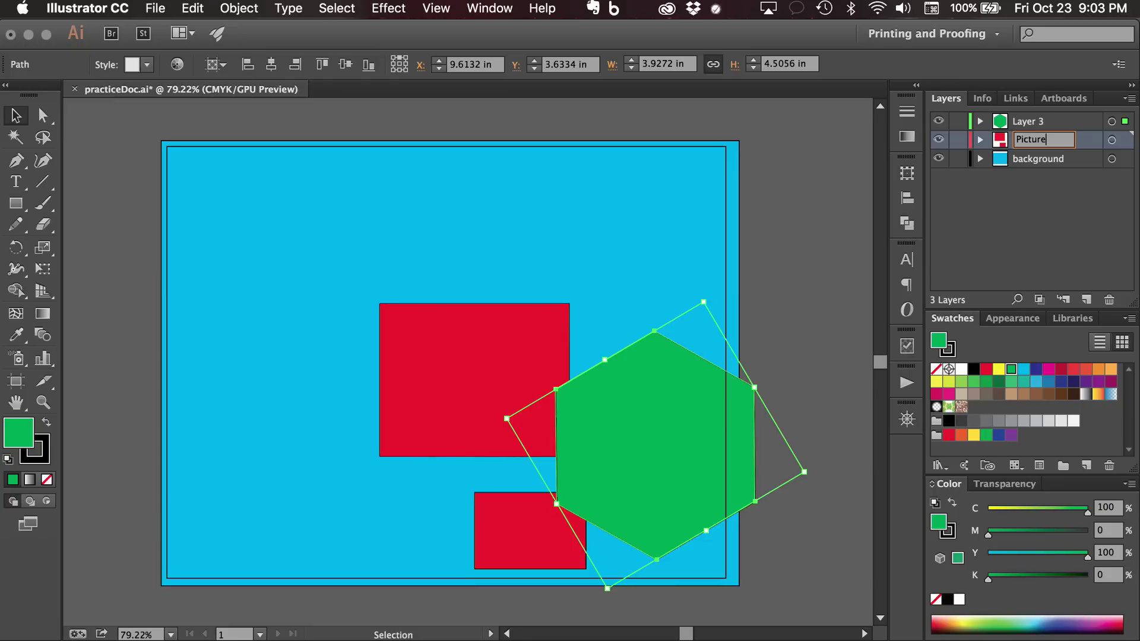
key(Return)
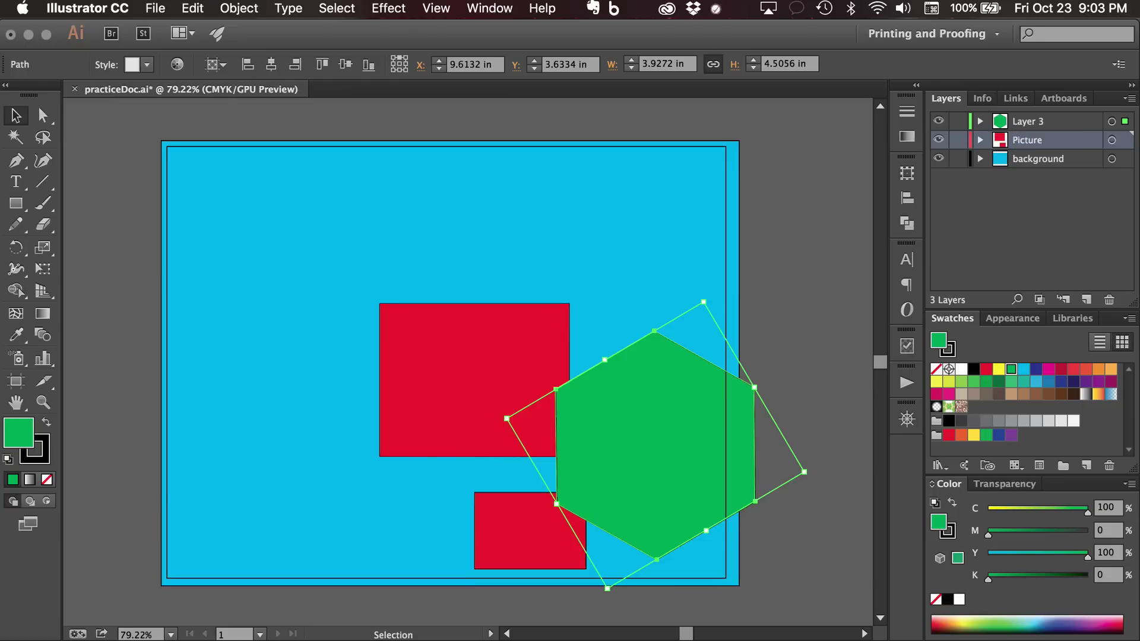
- Rename Layer 3 to 'Title'
click(1047, 125)
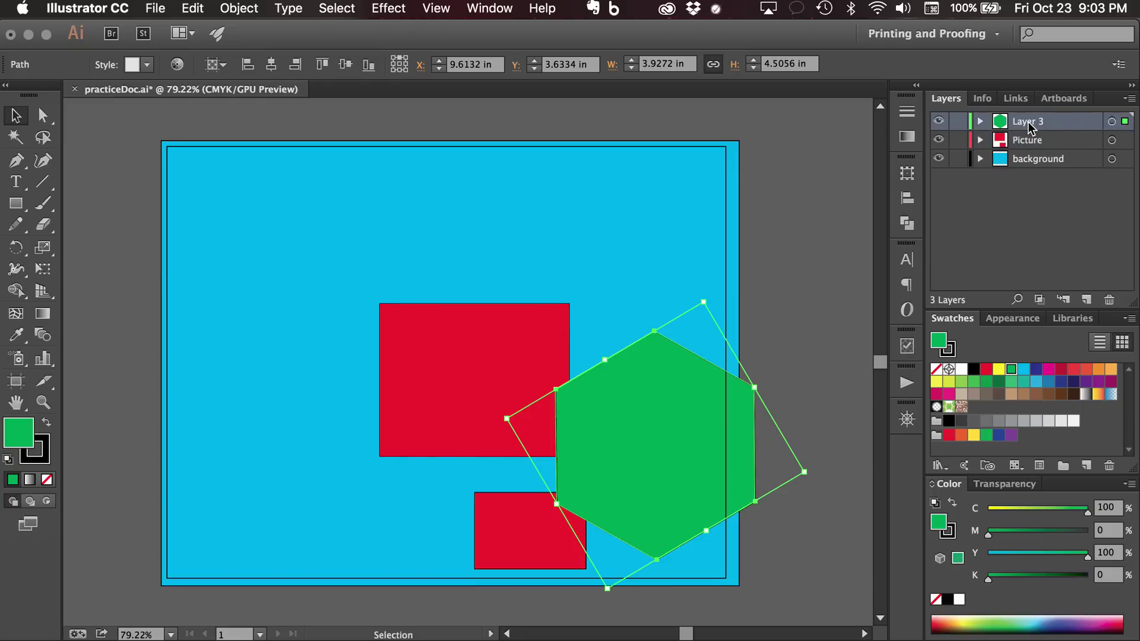
double_click(1031, 126)
text(Title)
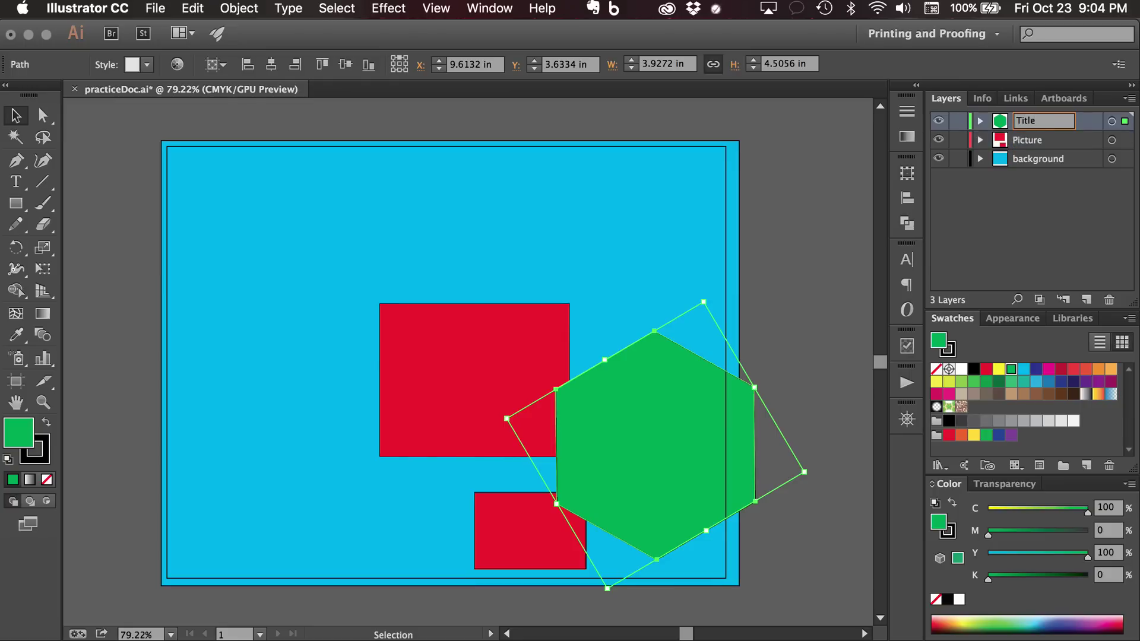
key(Return)
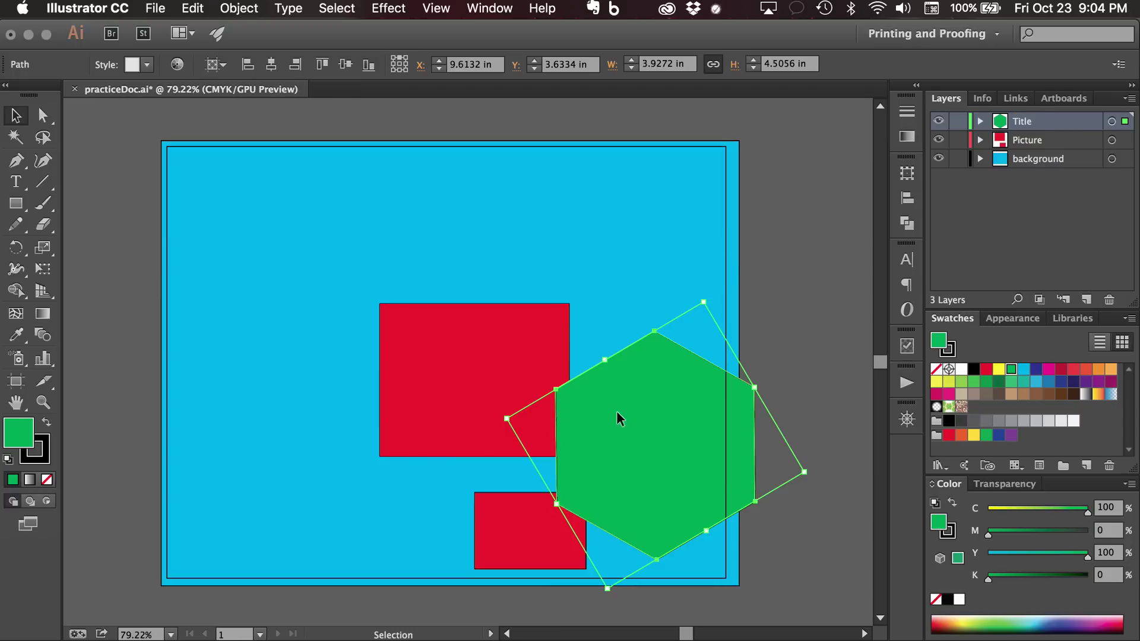
- Drag the hexagon to the artboard top and the large red box up-left, then select objects on the background layer
drag(519, 446, 481, 262)
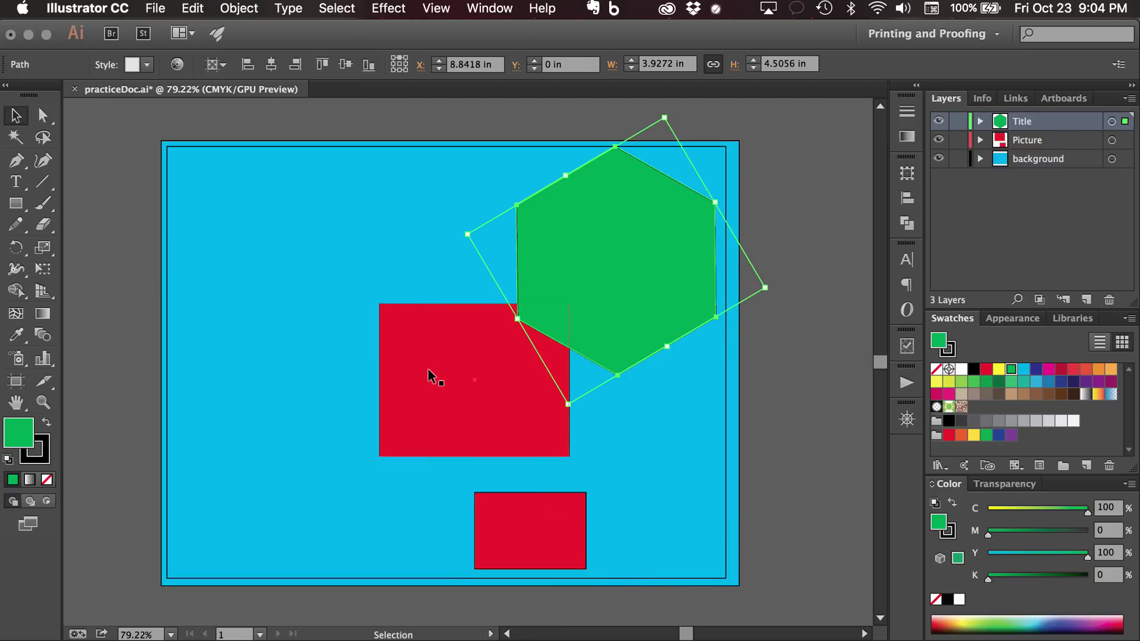
drag(414, 368, 366, 350)
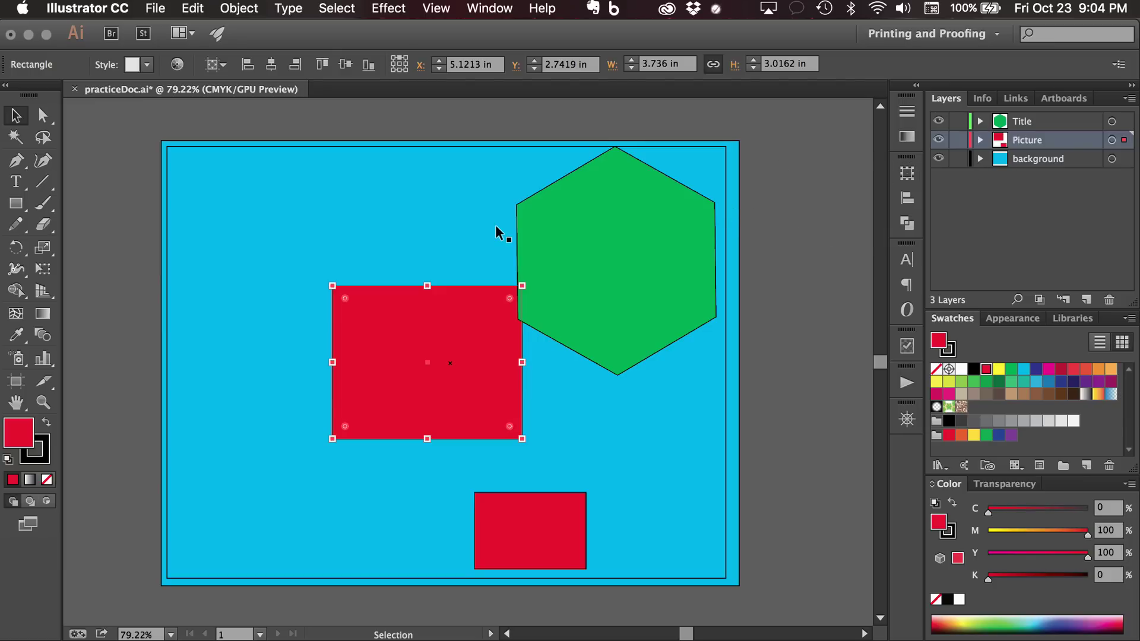
click(91, 217)
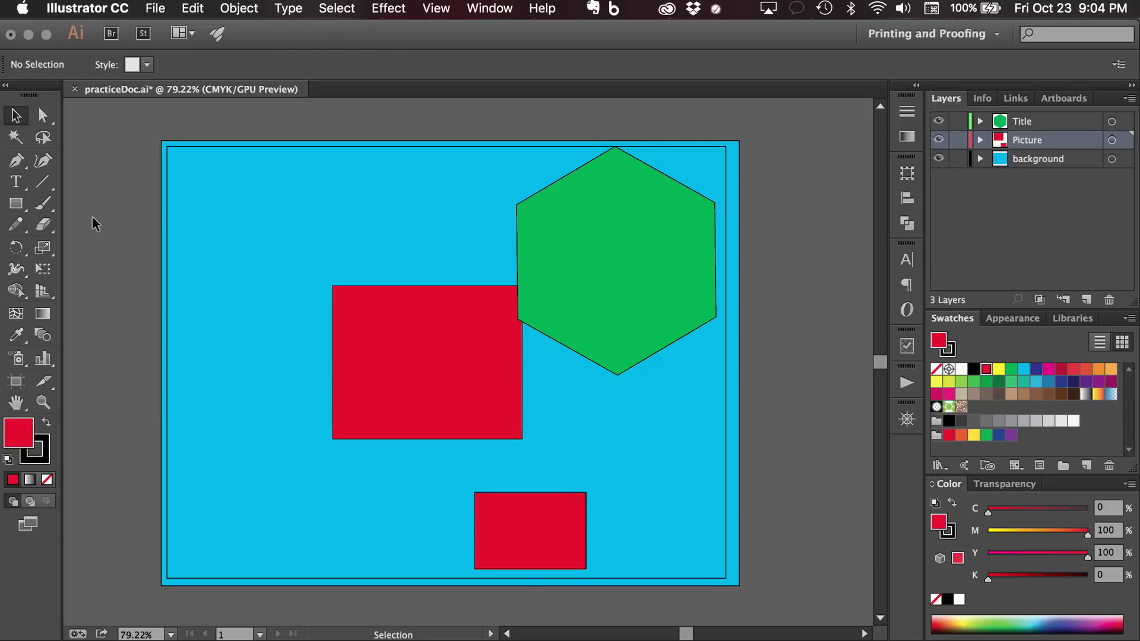
click(1064, 158)
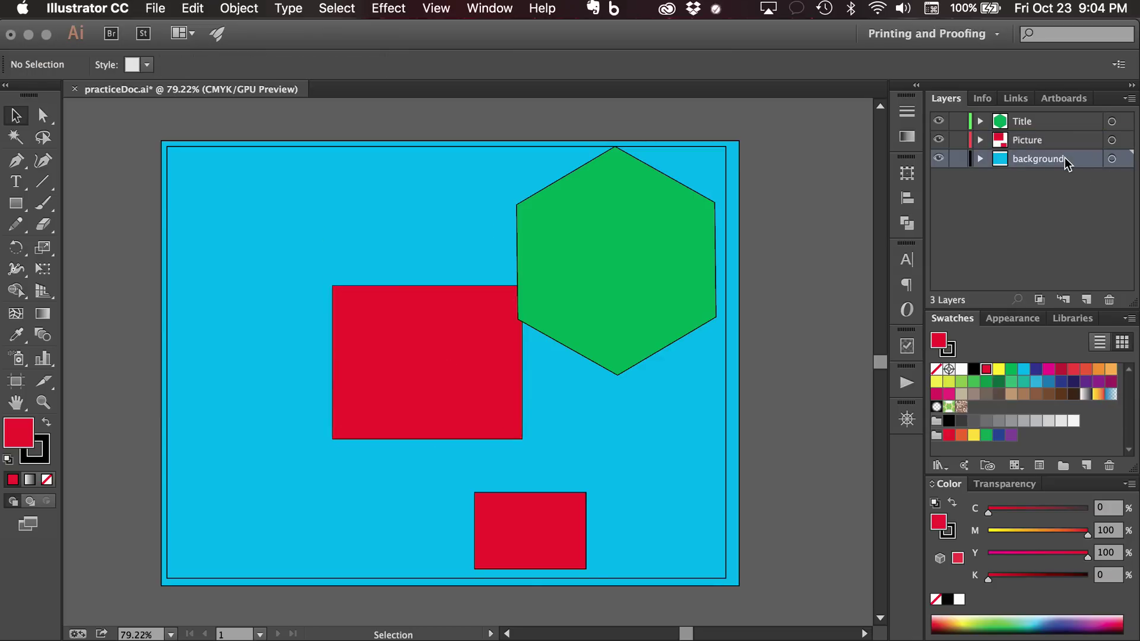
click(608, 417)
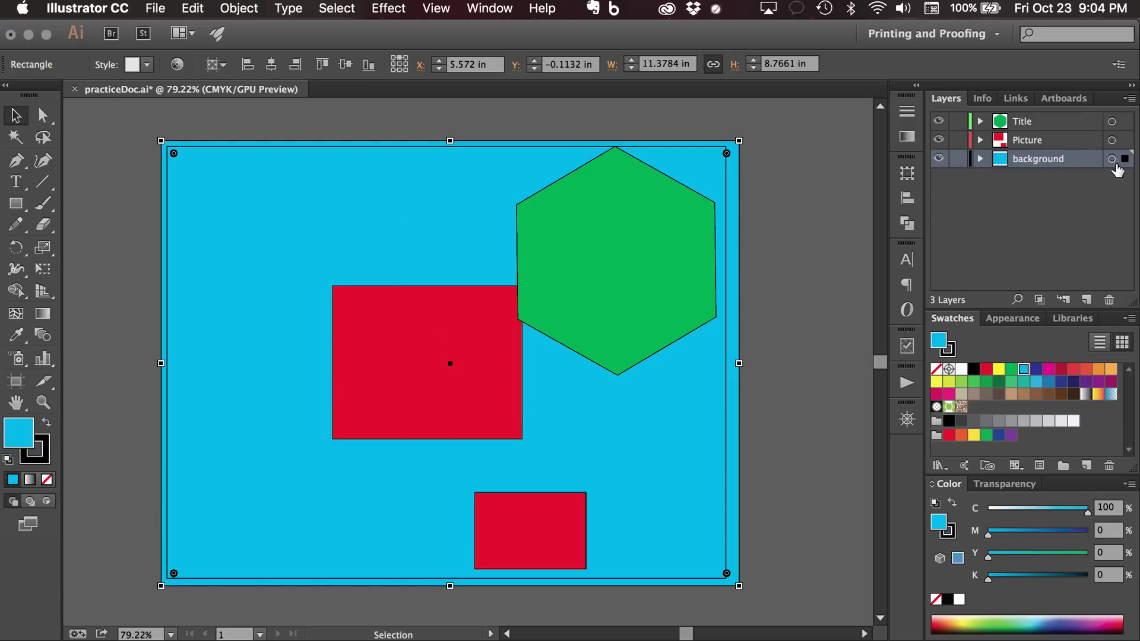
click(606, 243)
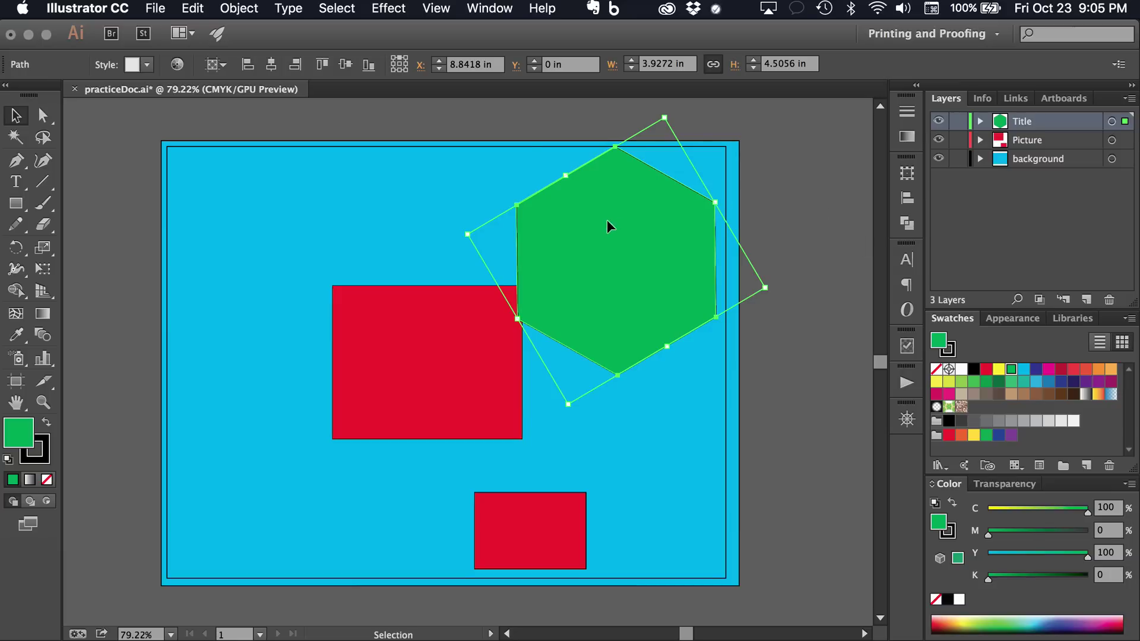
- Undo the last change, lock the background layer, and test that the hexagon remains selectable
key(super+z)
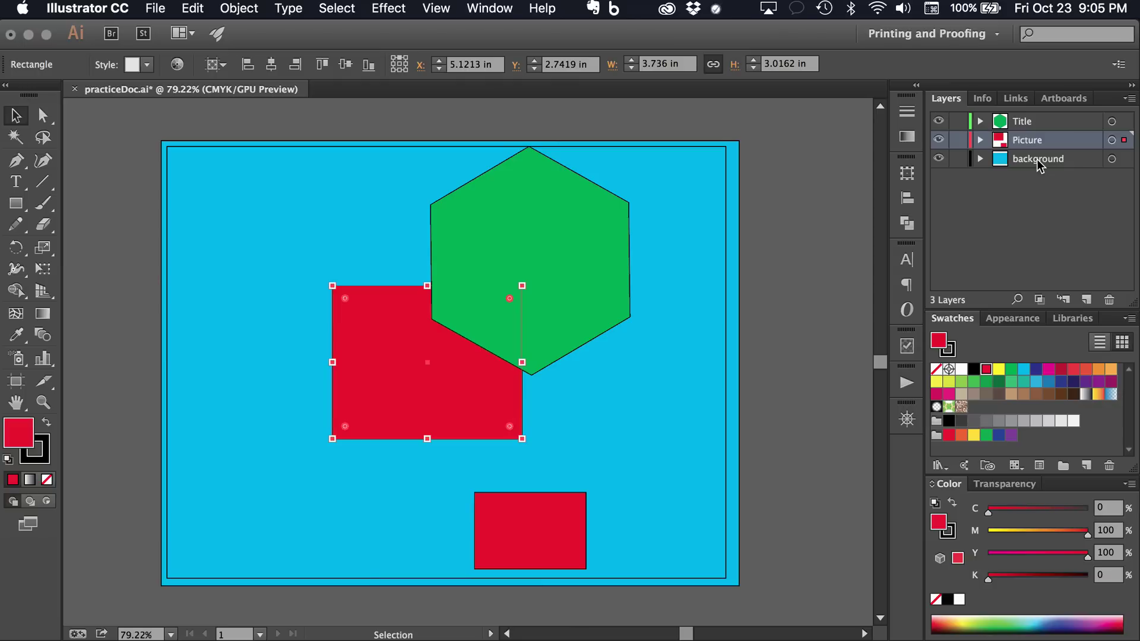
click(958, 160)
click(686, 308)
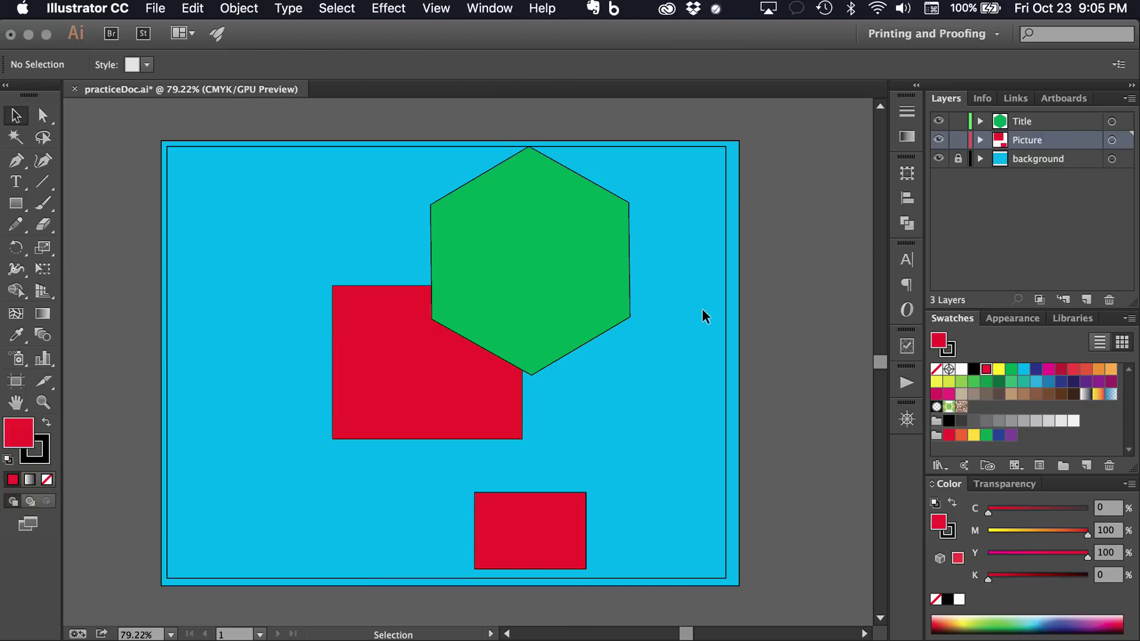
drag(759, 326, 573, 475)
click(780, 356)
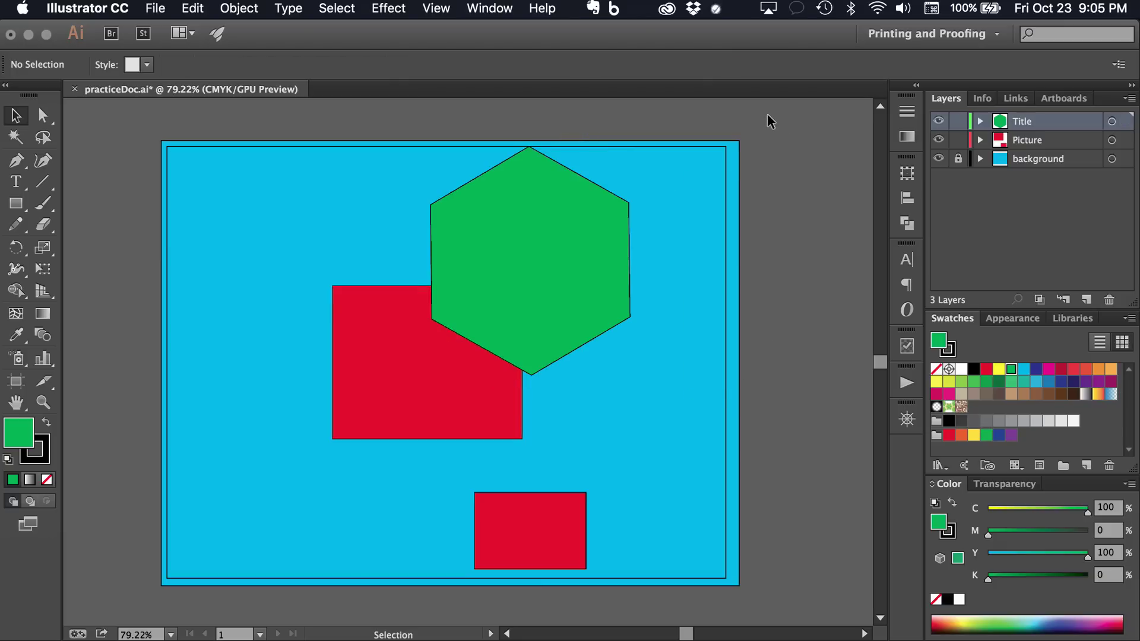
- Shift the hexagon and large red box left, raise the small red box, and unlock background
drag(767, 115, 650, 183)
drag(502, 284, 348, 450)
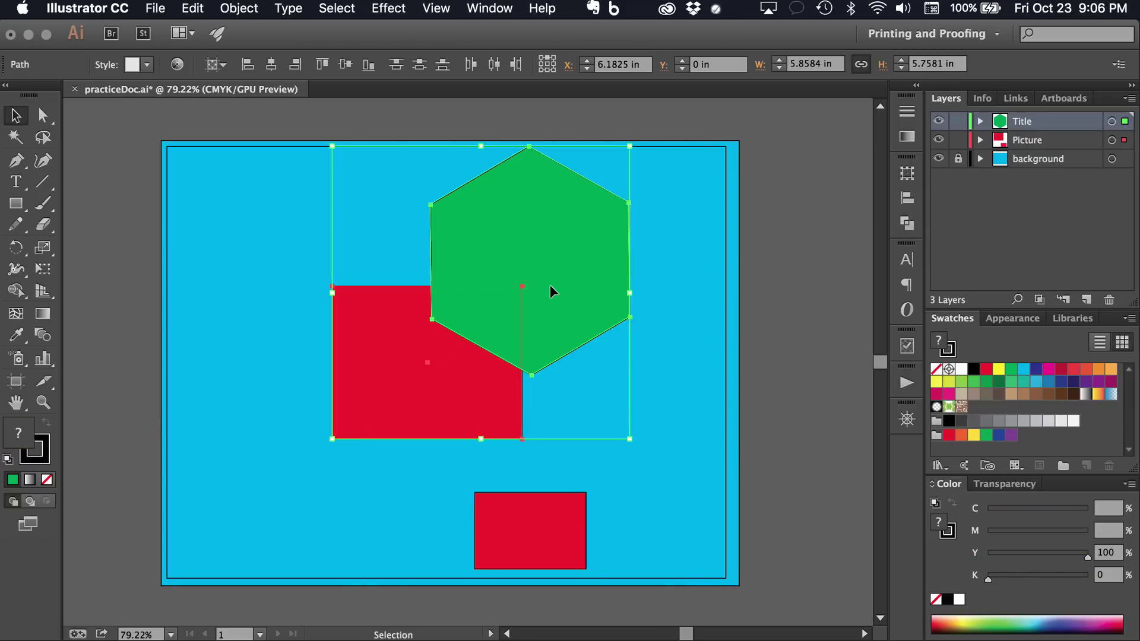
drag(555, 235, 408, 258)
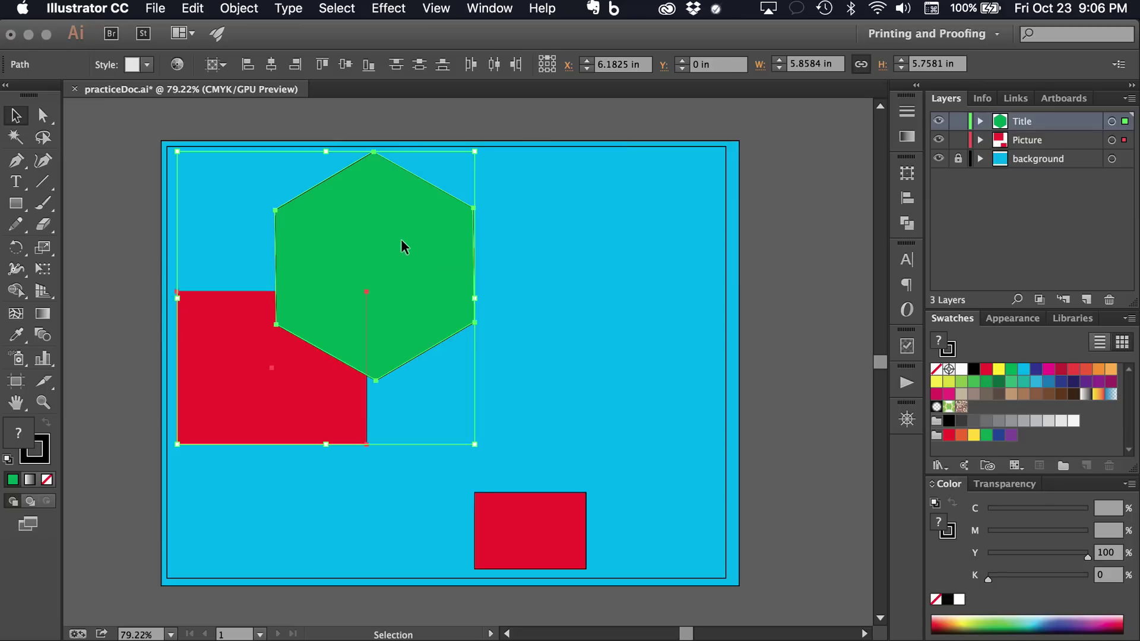
click(648, 231)
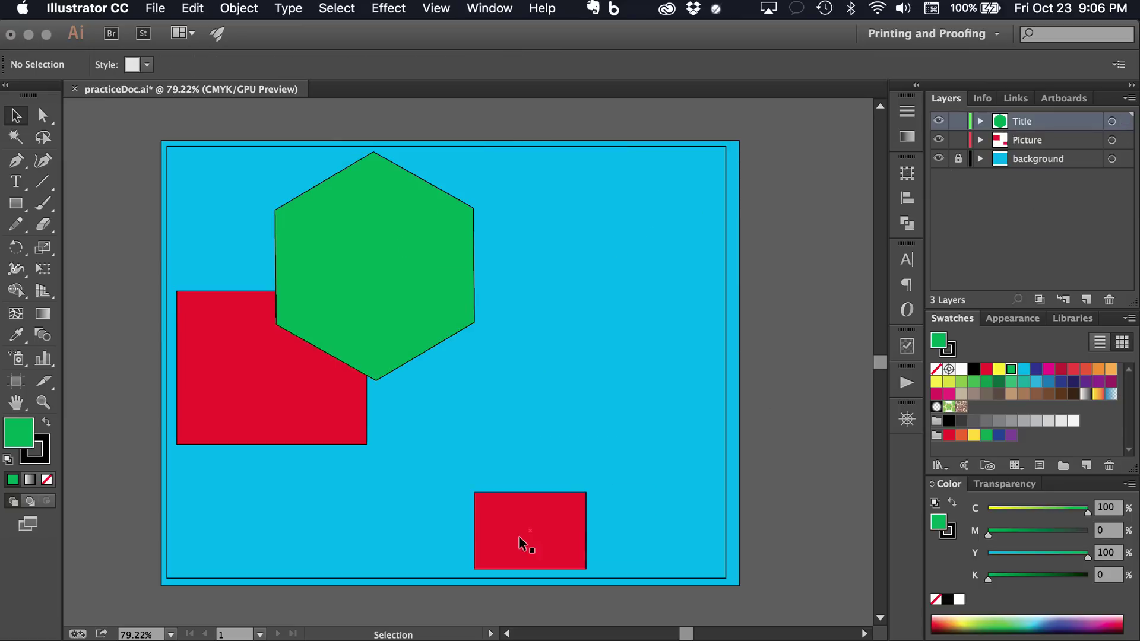
drag(516, 538, 547, 365)
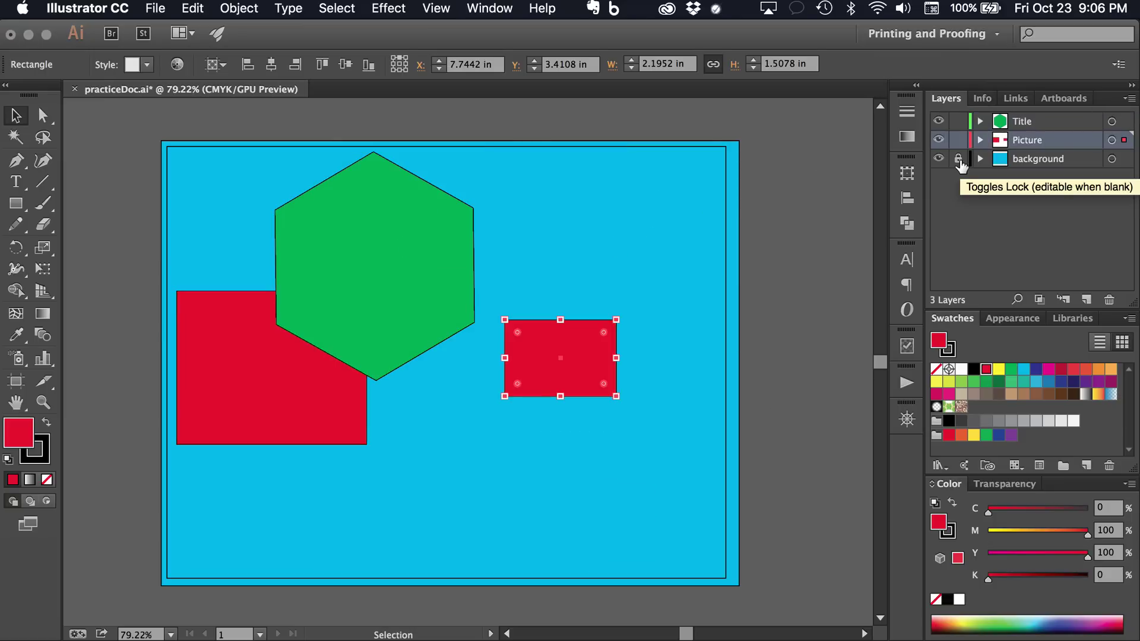
click(957, 160)
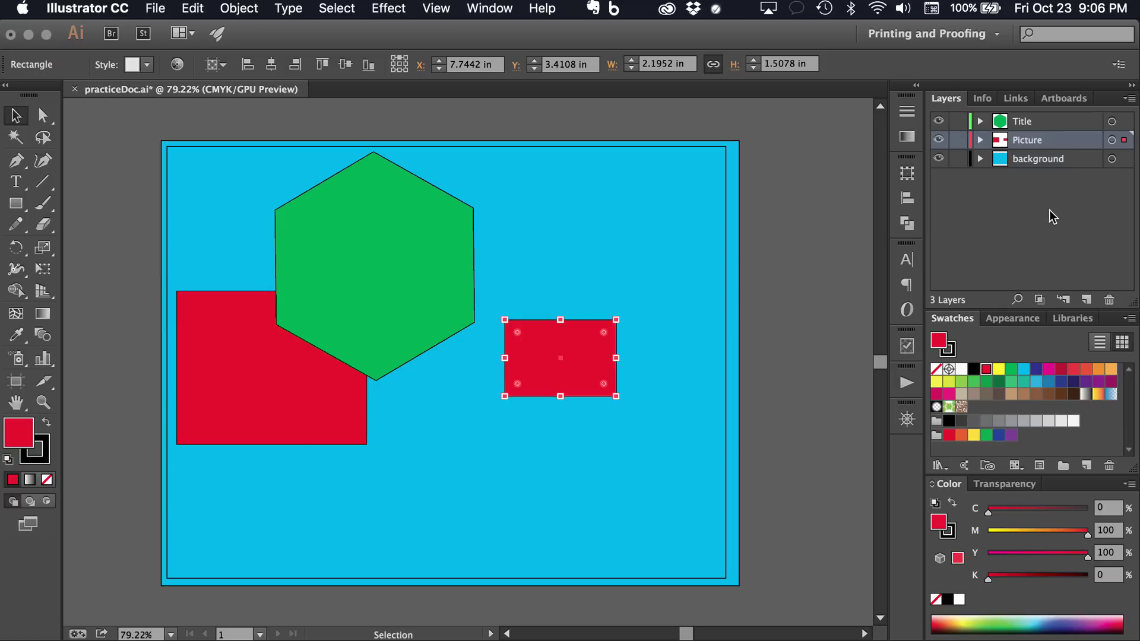
- Rename the Picture layer to 'box'
double_click(1026, 143)
text(bo)
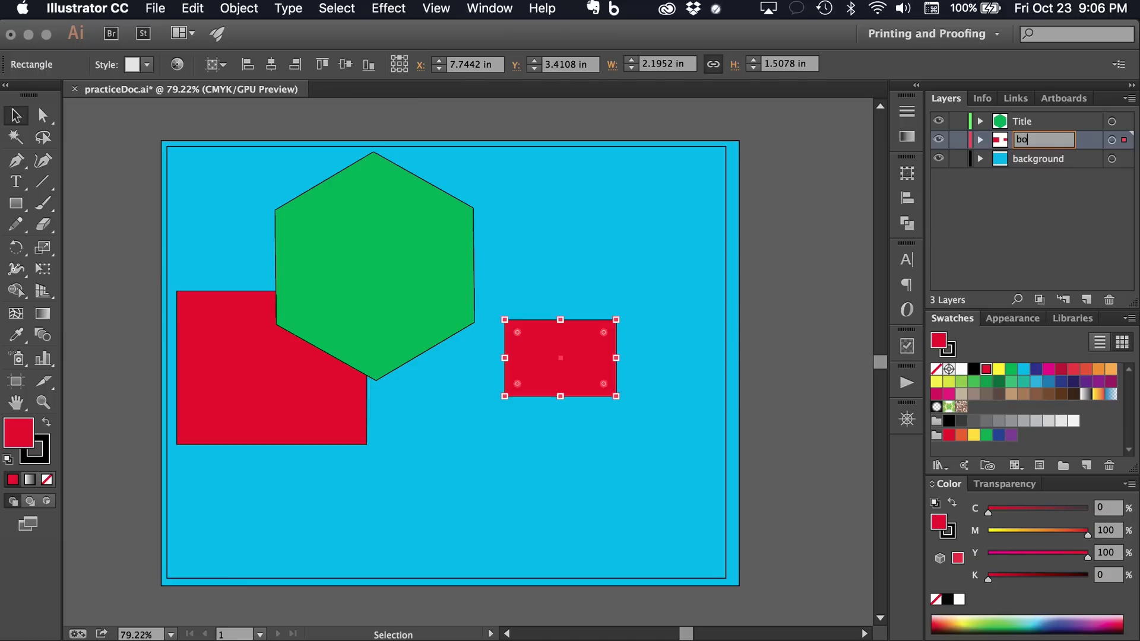
text(x)
key(Return)
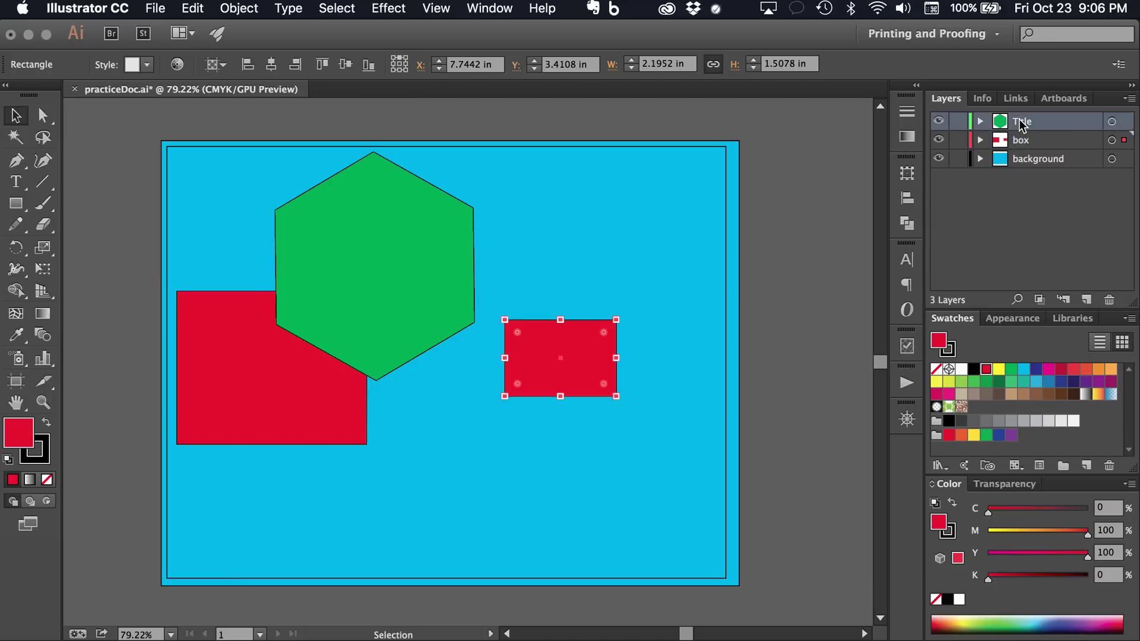
- Rename the Title layer to 'circle'
double_click(1021, 122)
text(circle)
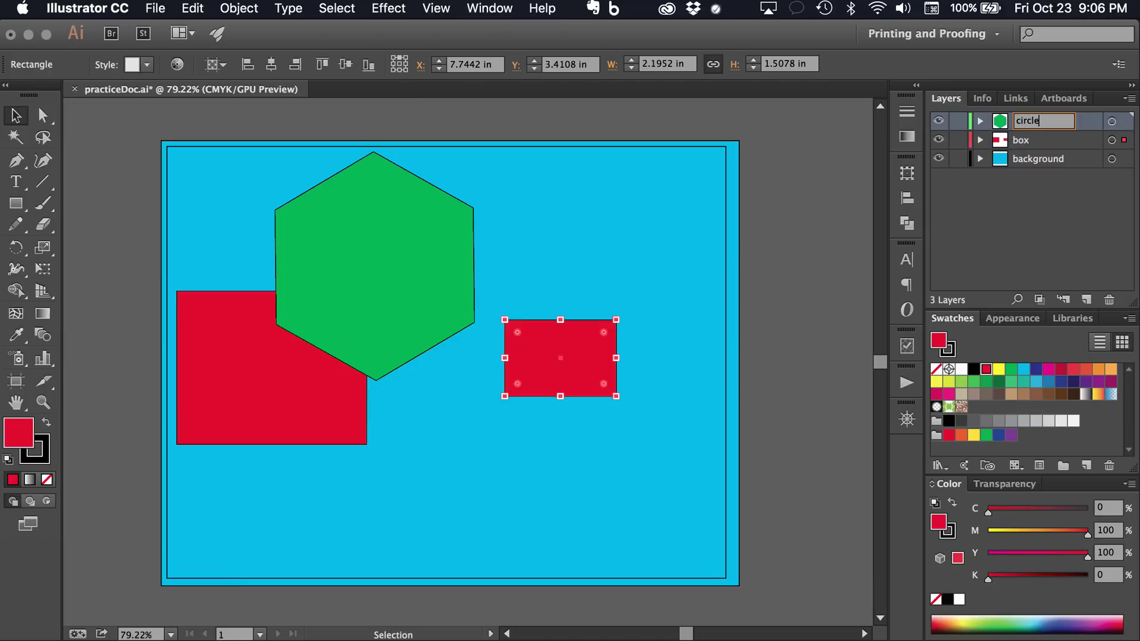
key(Return)
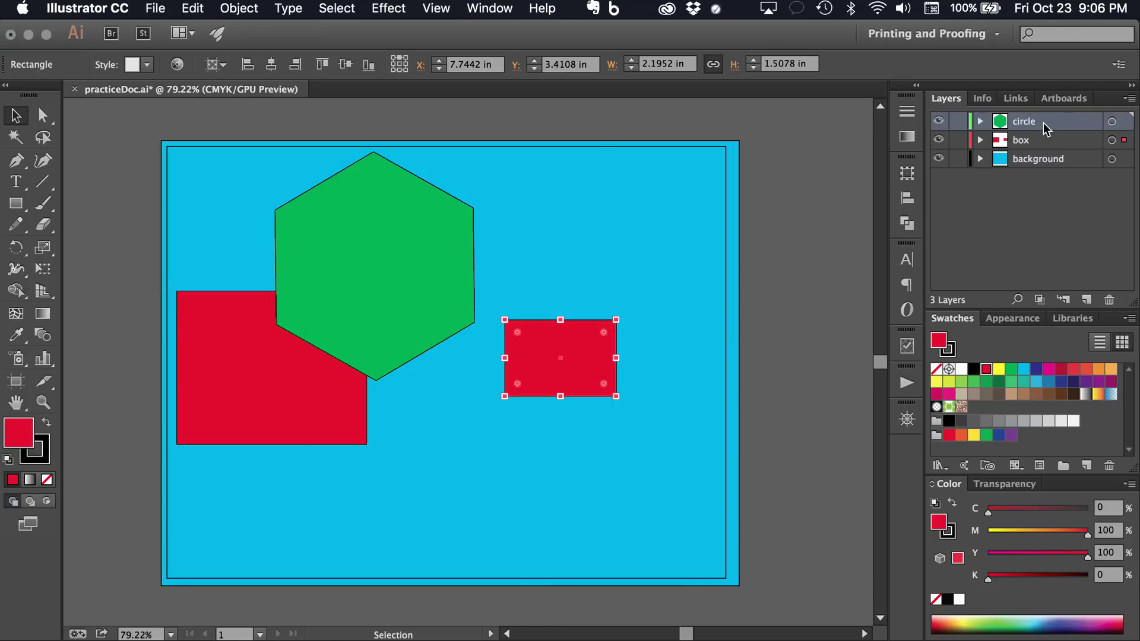
- Drag the circle layer below box, briefly below background, then back between box and background
drag(1043, 123, 1040, 145)
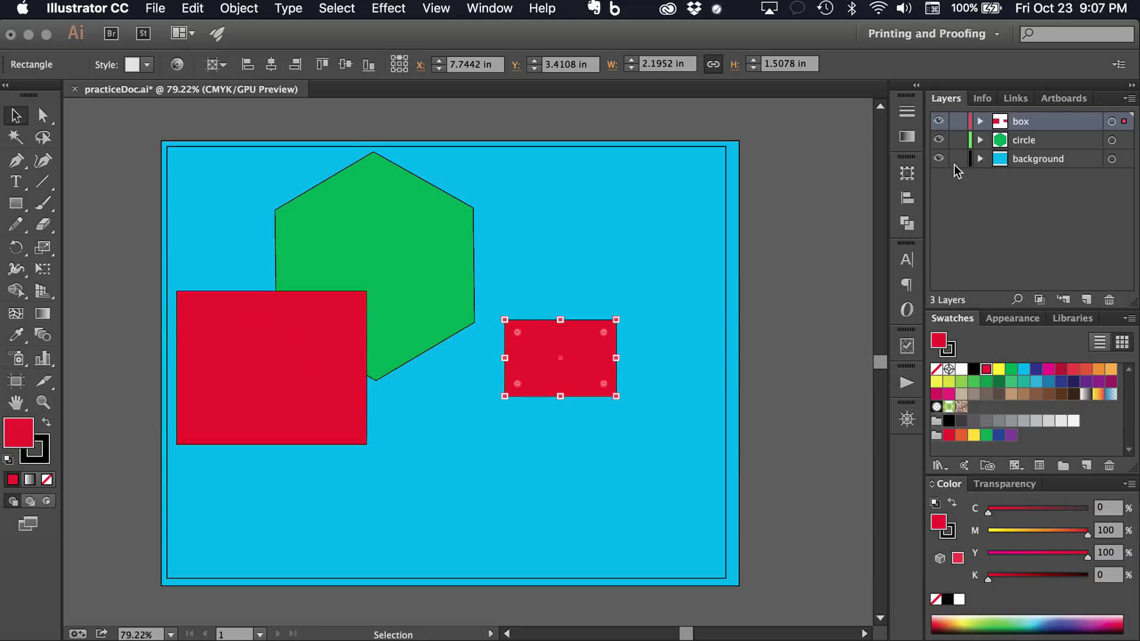
click(1032, 143)
drag(1032, 143, 1030, 167)
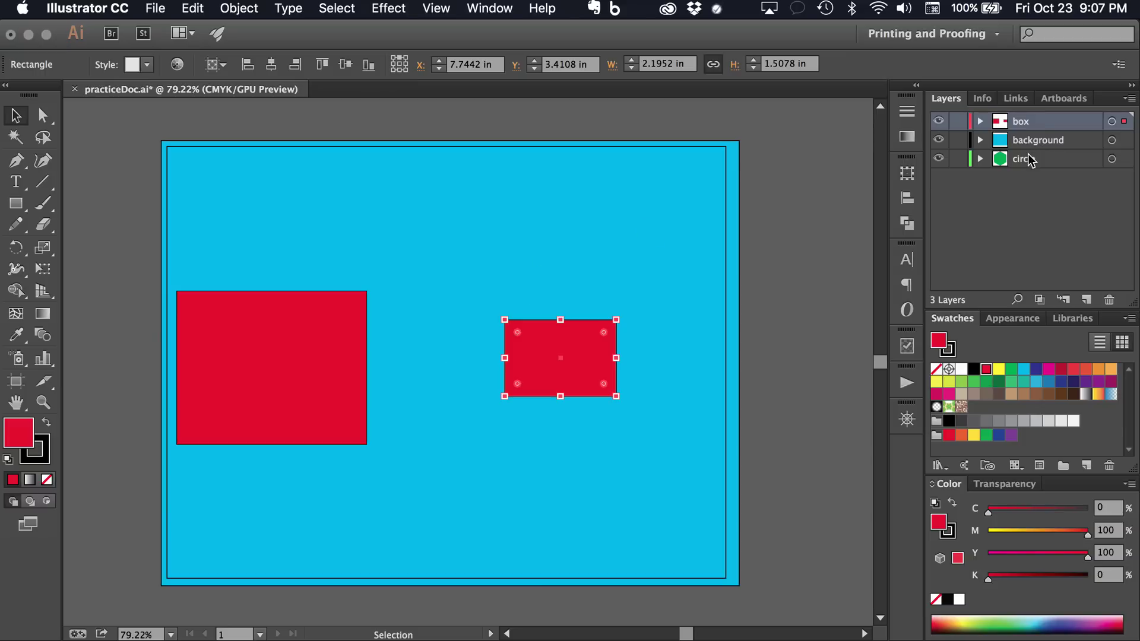
drag(1032, 161, 1034, 140)
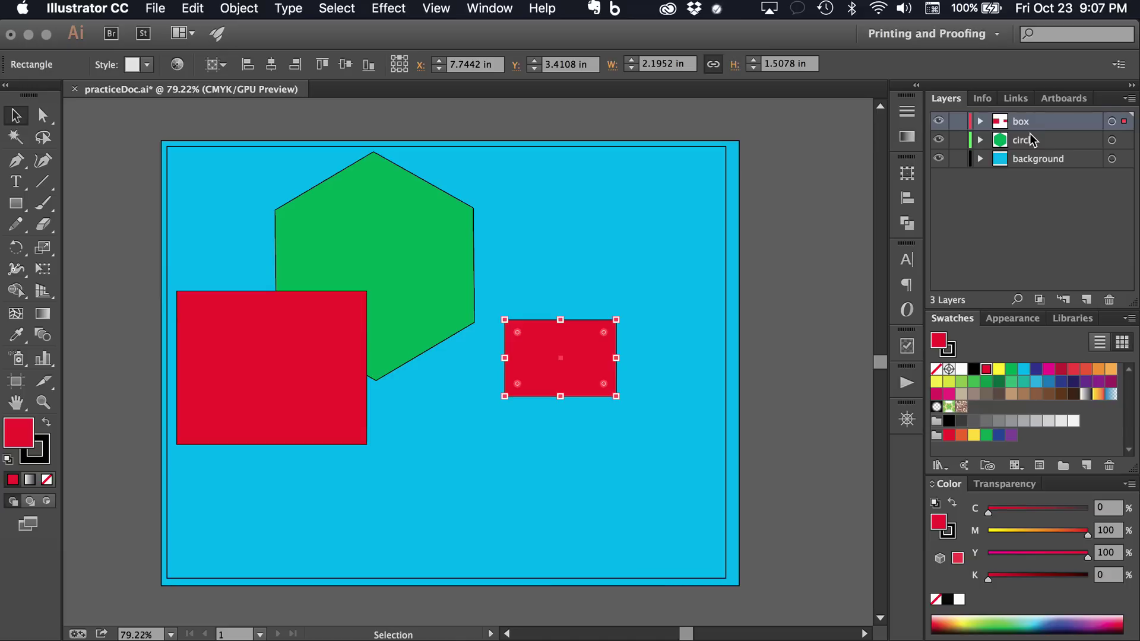